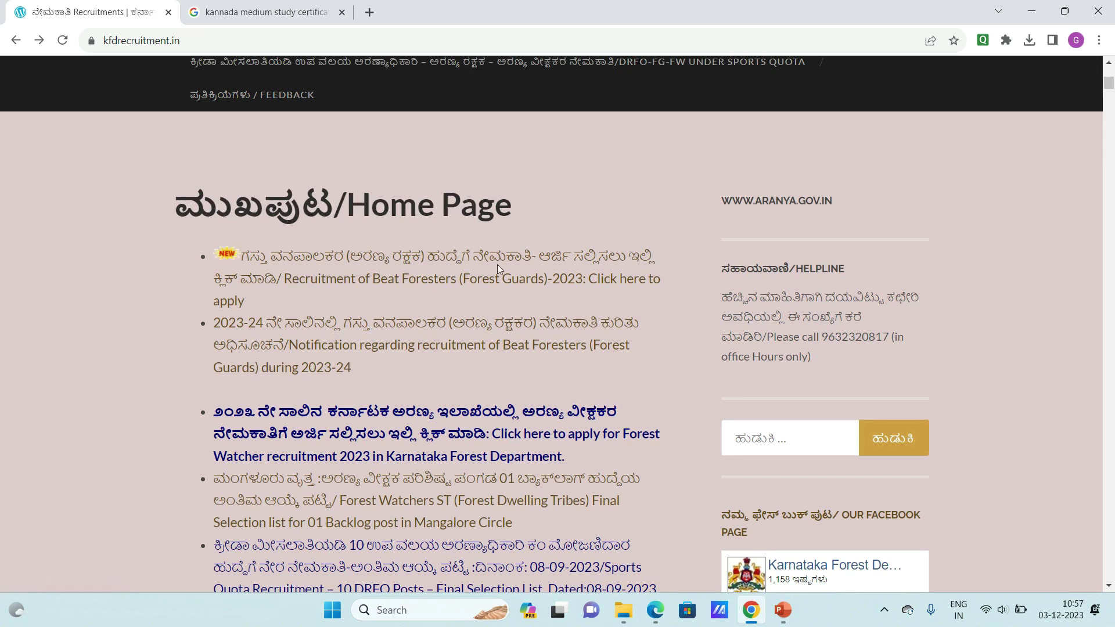
- Open the Beat Forester 2023 application, read its instructions, and start a New Registration
{"action": "left_click", "coordinate": [577, 249]}
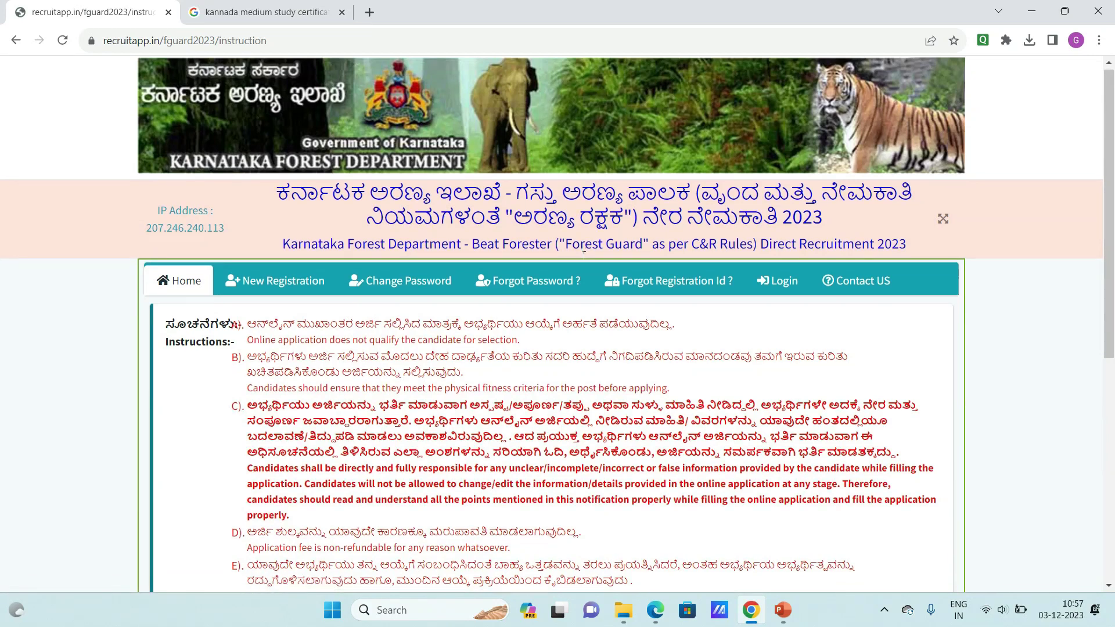
{"action": "scroll", "coordinate": [583, 250], "scroll_direction": "down", "scroll_amount": 7}
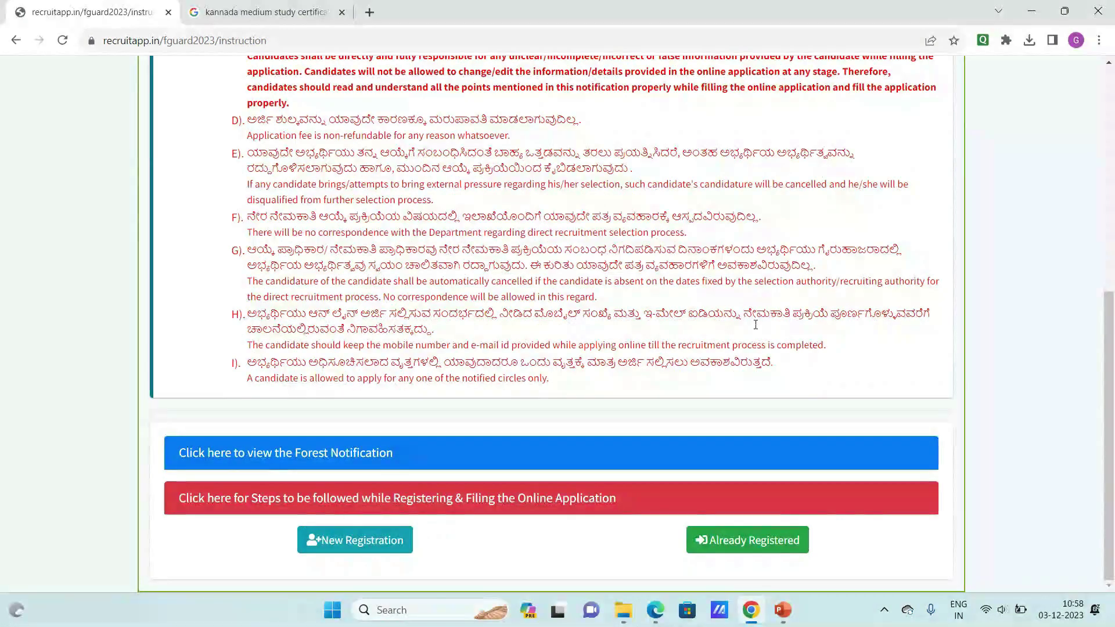
{"action": "scroll", "coordinate": [756, 325], "scroll_direction": "up", "scroll_amount": 3}
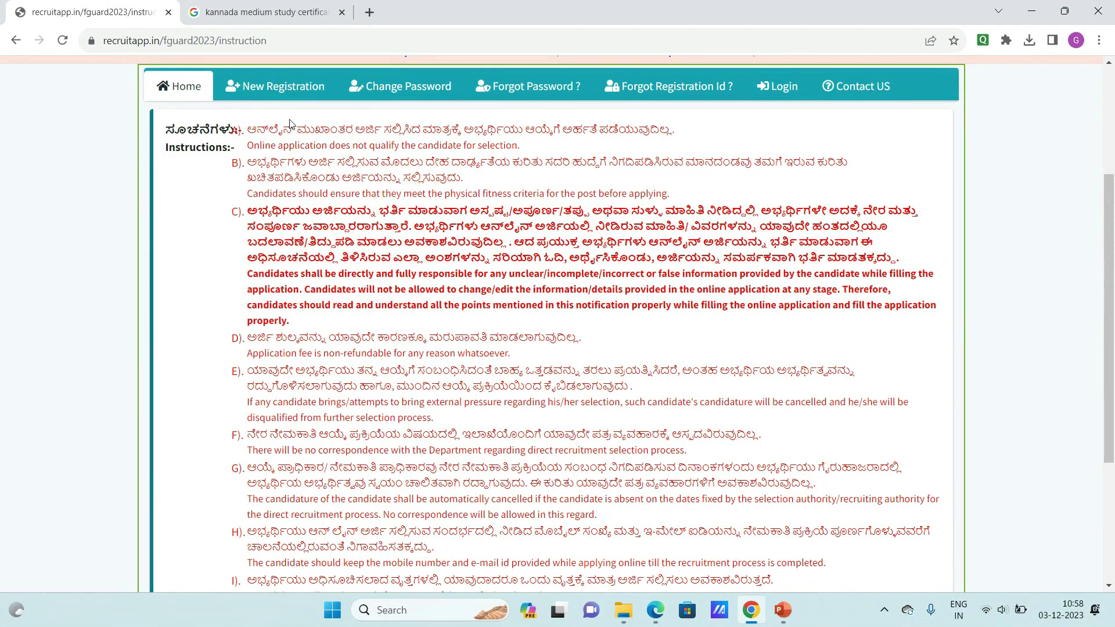
{"action": "scroll", "coordinate": [286, 88], "scroll_direction": "up", "scroll_amount": 2}
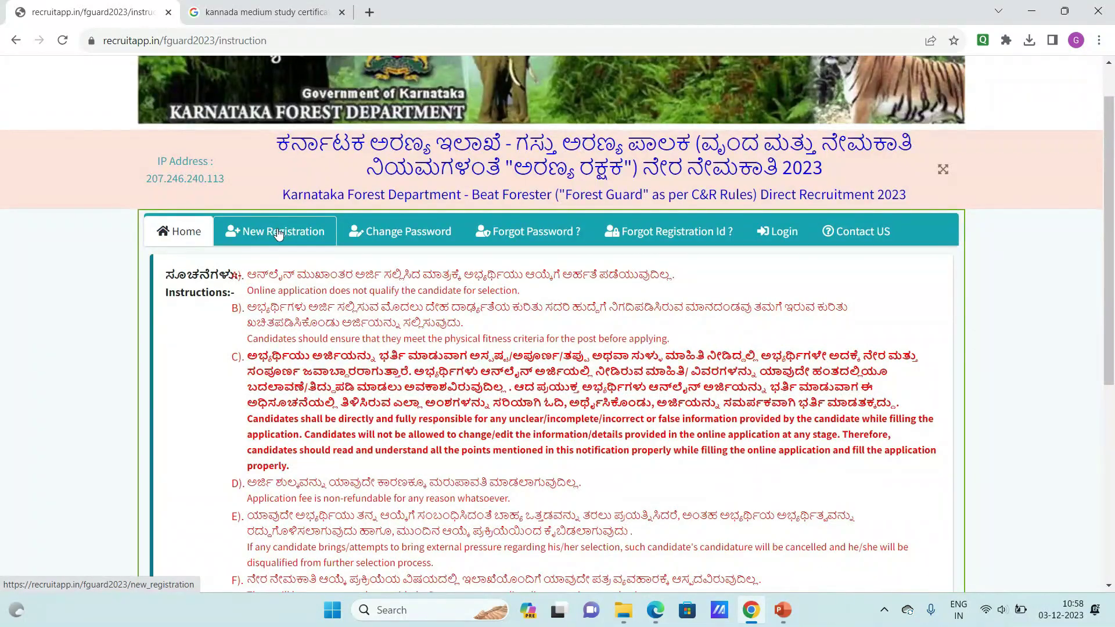
{"action": "scroll", "coordinate": [292, 238], "scroll_direction": "down", "scroll_amount": 6}
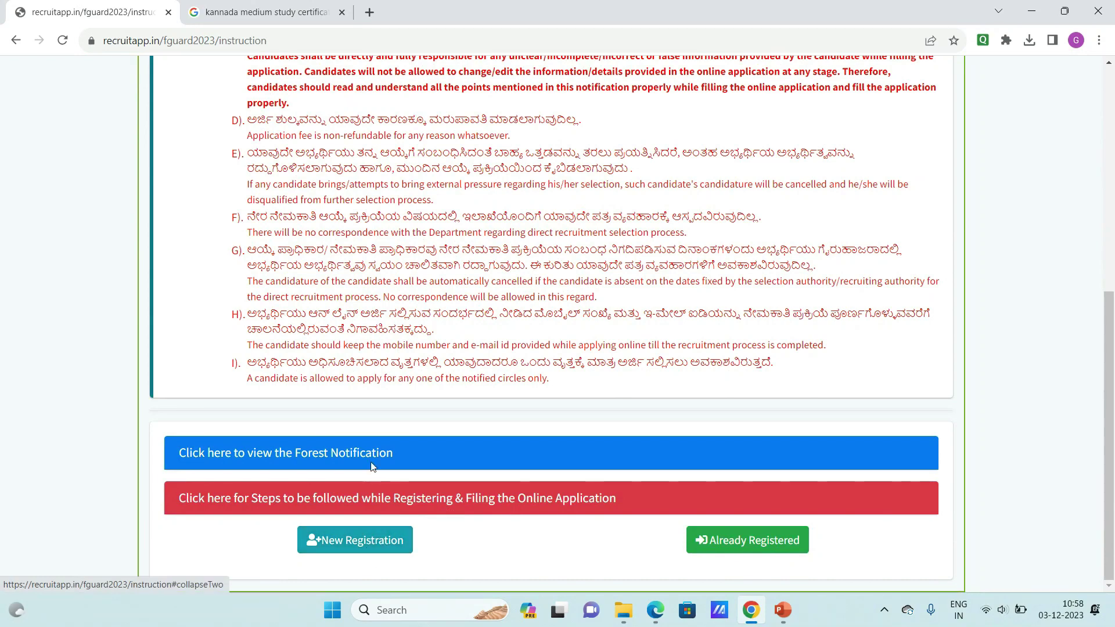
{"action": "scroll", "coordinate": [376, 462], "scroll_direction": "up", "scroll_amount": 6}
{"action": "scroll", "coordinate": [376, 462], "scroll_direction": "down", "scroll_amount": 5}
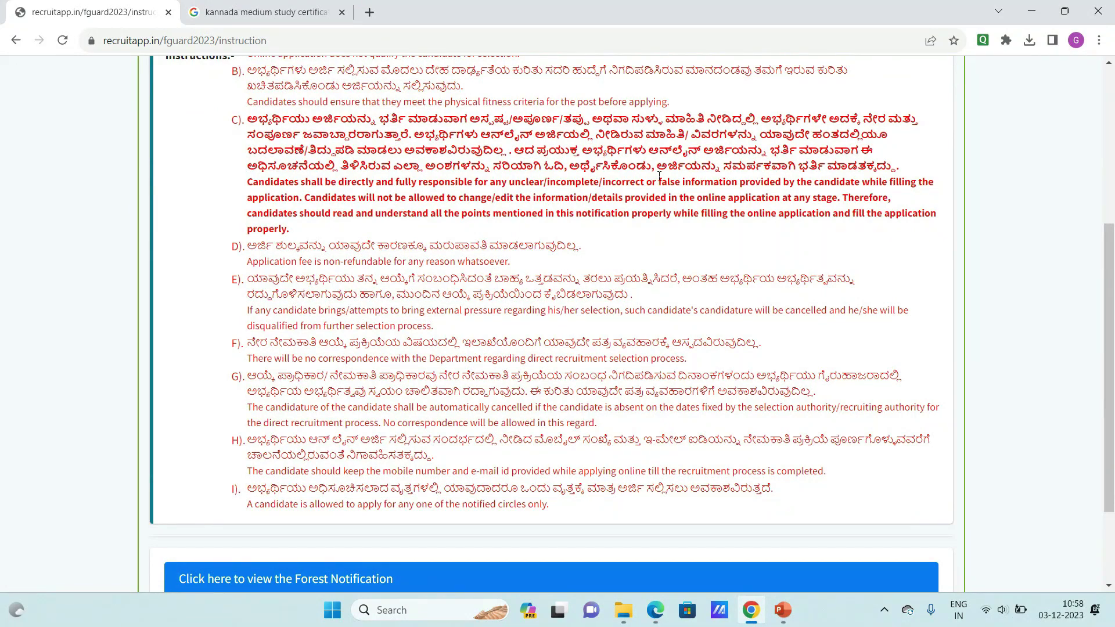
{"action": "scroll", "coordinate": [659, 176], "scroll_direction": "down", "scroll_amount": 2}
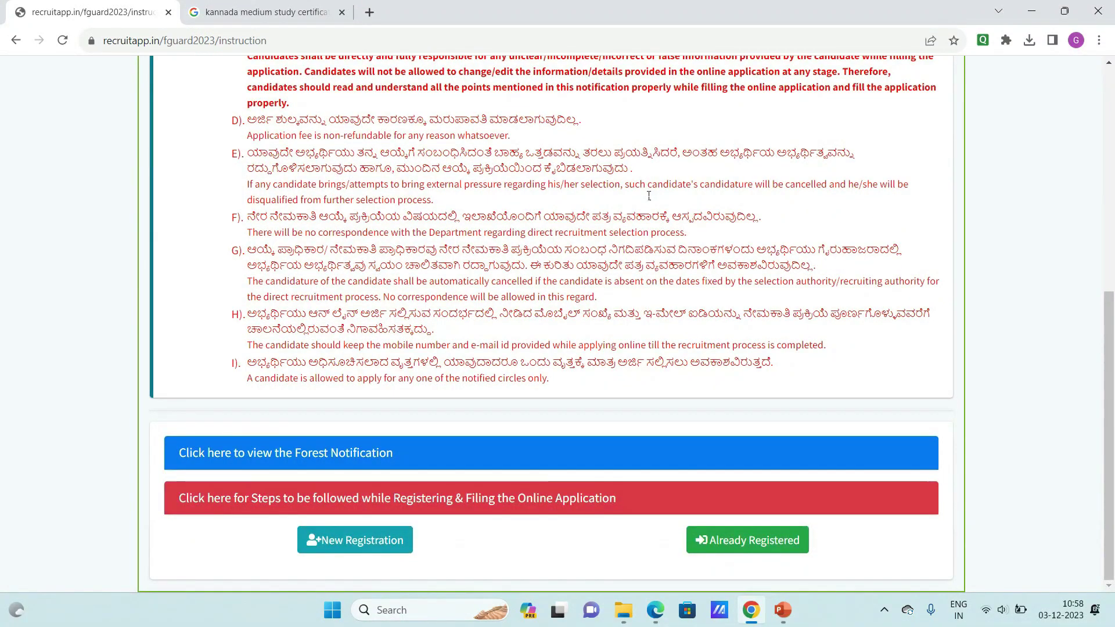
{"action": "scroll", "coordinate": [649, 196], "scroll_direction": "up", "scroll_amount": 6}
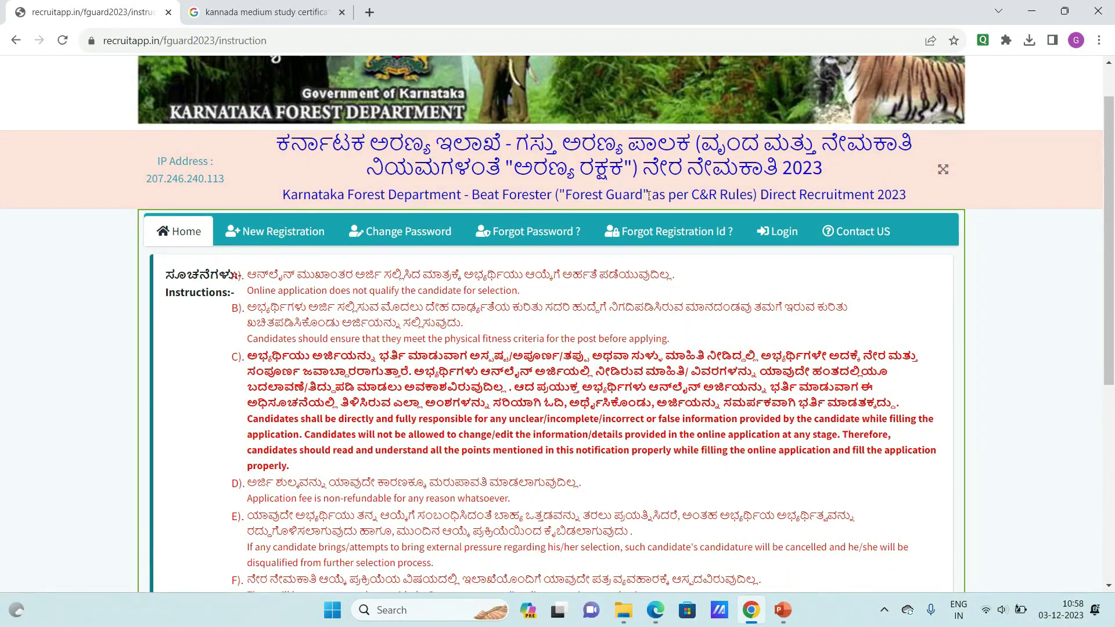
{"action": "scroll", "coordinate": [596, 356], "scroll_direction": "down", "scroll_amount": 1}
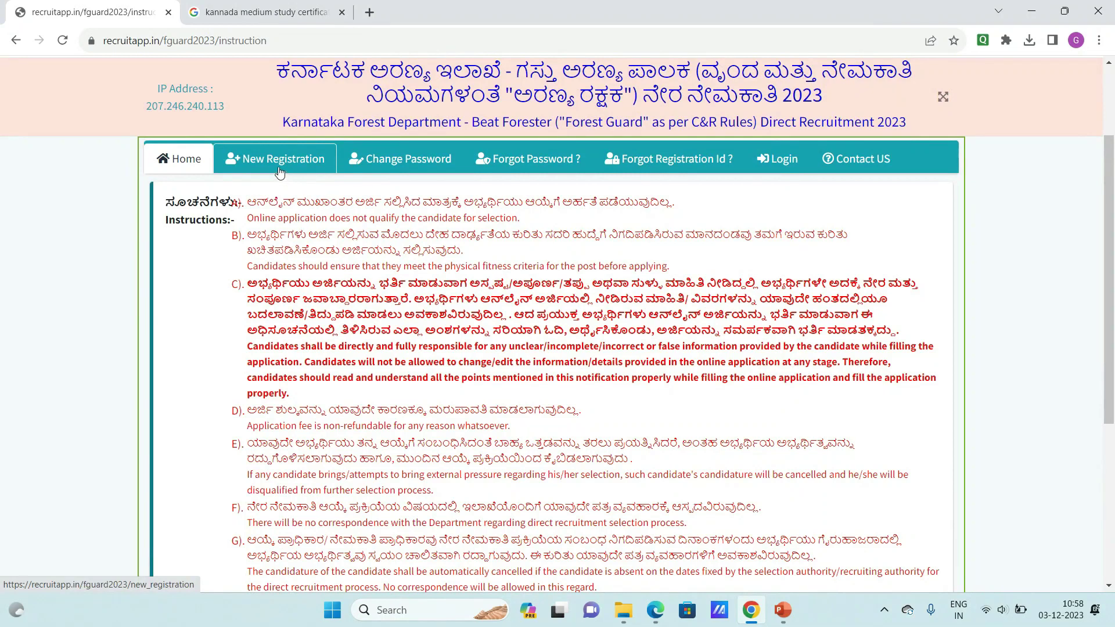
{"action": "scroll", "coordinate": [349, 348], "scroll_direction": "down", "scroll_amount": 4}
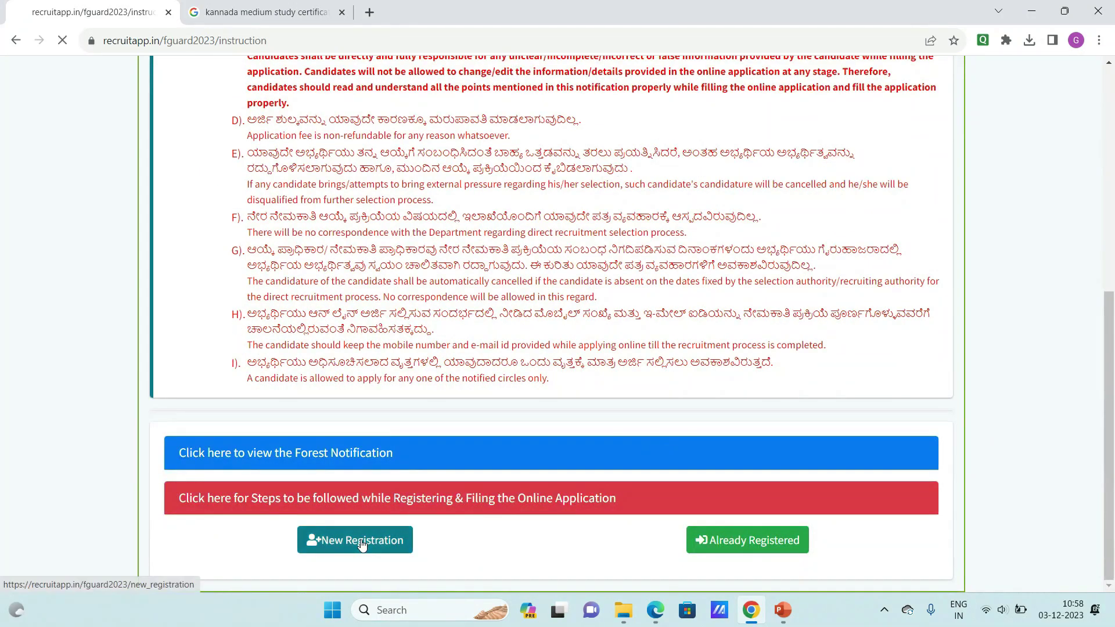
{"action": "left_click", "coordinate": [361, 544]}
{"action": "scroll", "coordinate": [622, 265], "scroll_direction": "down", "scroll_amount": 2}
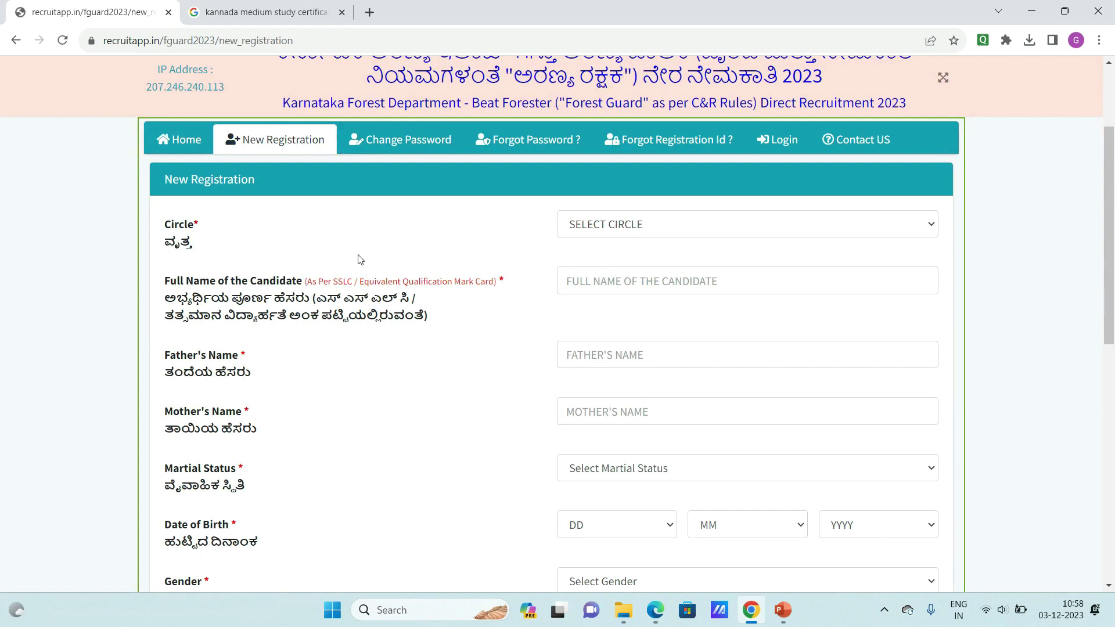
- Choose the Mysuru circle and enter the candidate's, father's and mother's names
{"action": "left_click", "coordinate": [707, 234]}
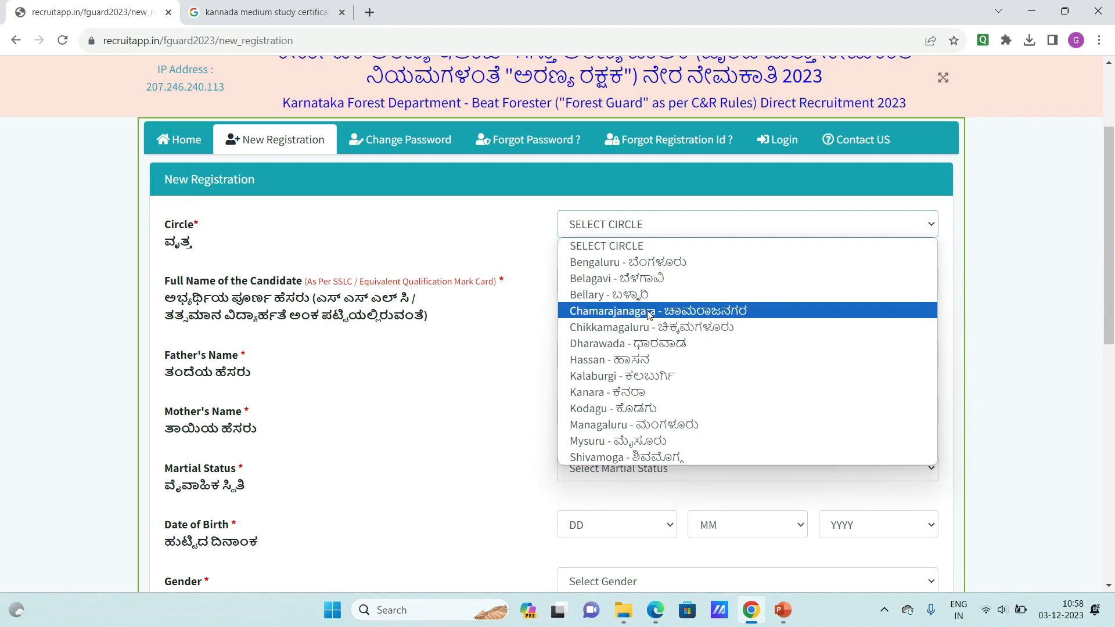
{"action": "left_click", "coordinate": [664, 445]}
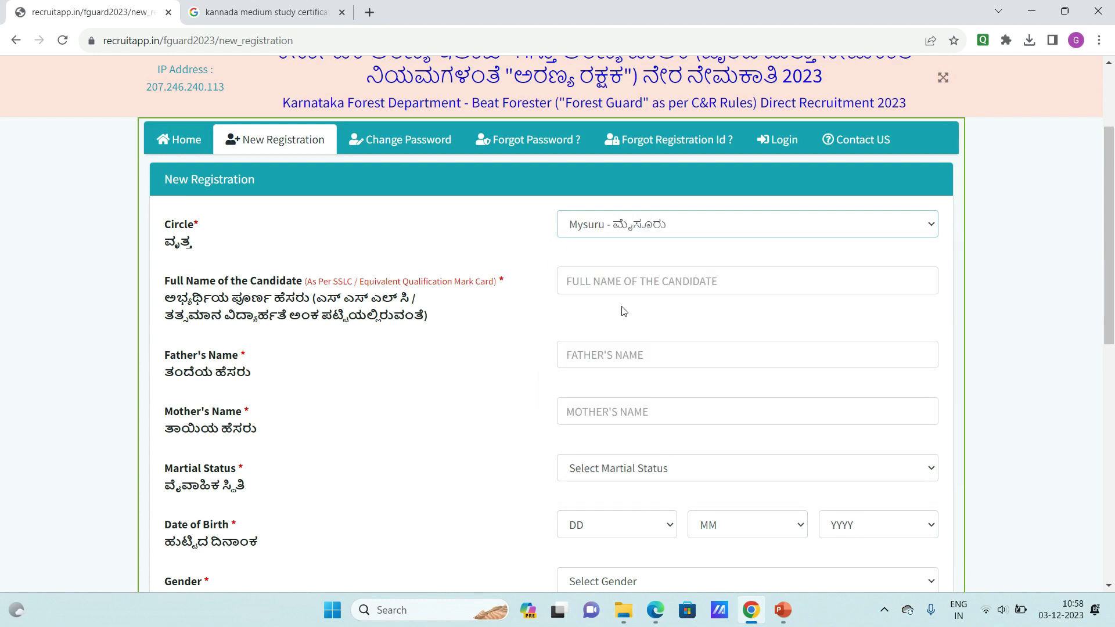
{"action": "left_click", "coordinate": [648, 281]}
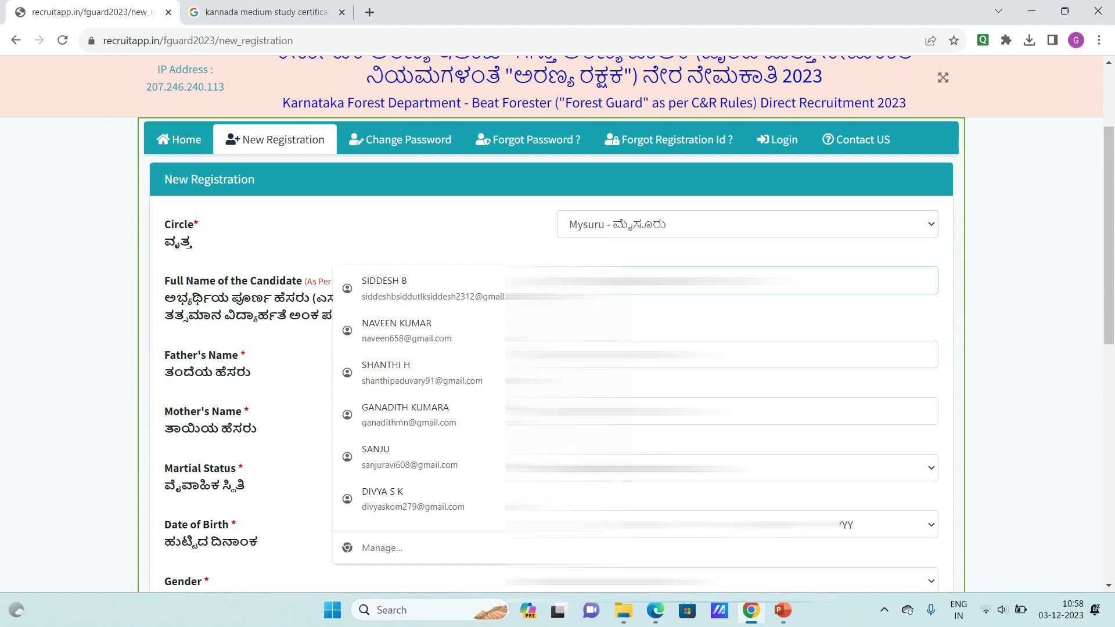
{"action": "key", "text": "Escape"}
{"action": "left_click", "coordinate": [720, 354]}
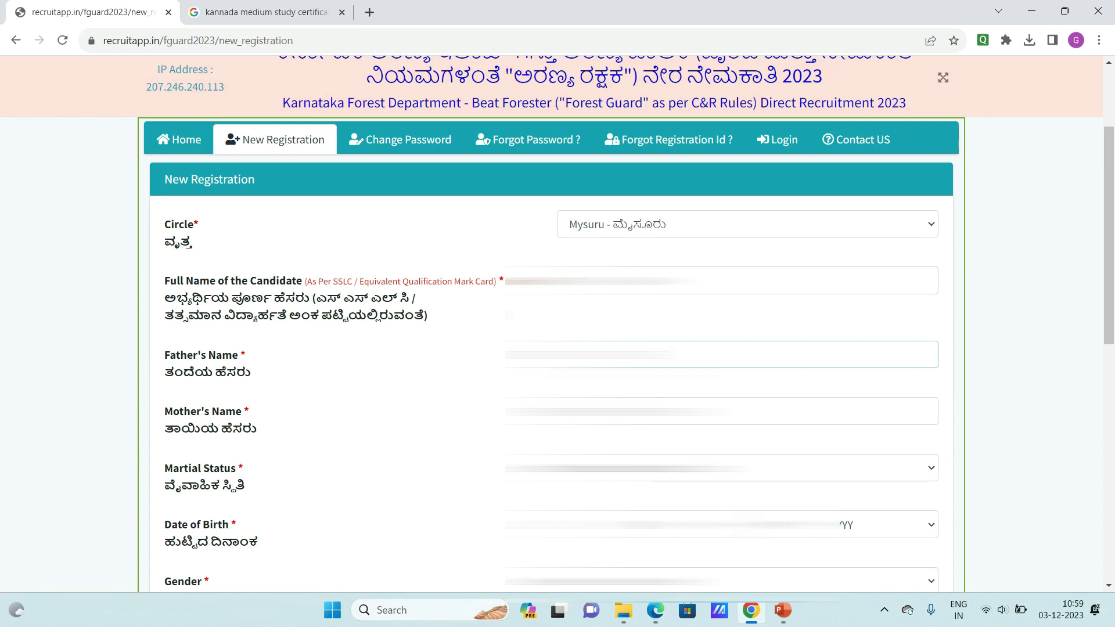
{"action": "left_click", "coordinate": [720, 411]}
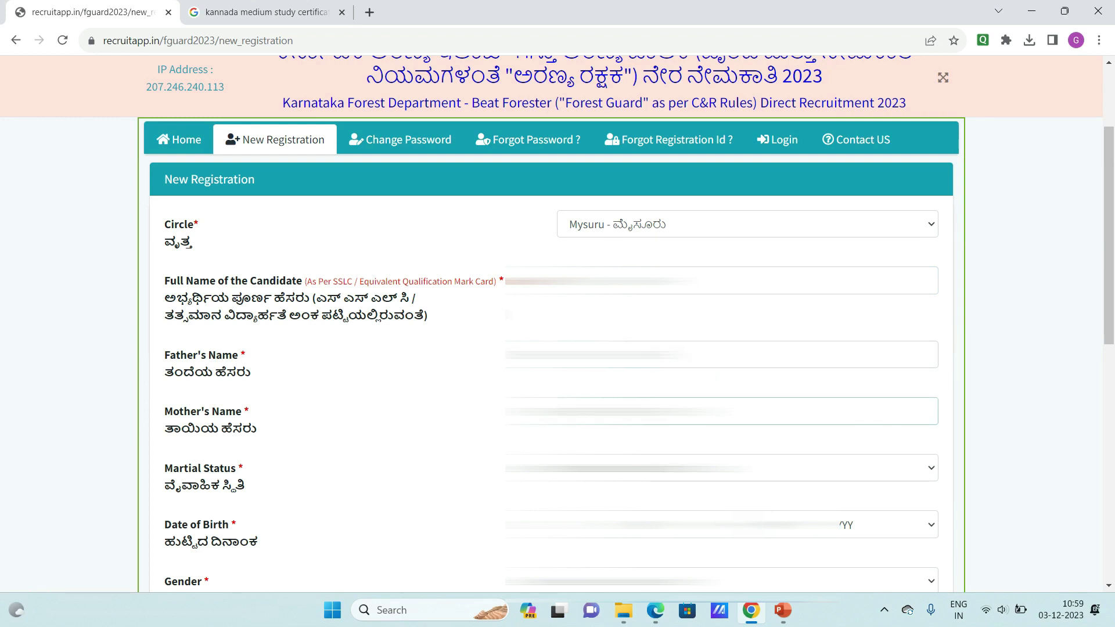
{"action": "key", "text": "BackSpace"}
- Pick the marital status, set birth date 01/01/2000 and choose gender MALE
{"action": "scroll", "coordinate": [721, 323], "scroll_direction": "down", "scroll_amount": 3}
{"action": "left_click", "coordinate": [720, 323]}
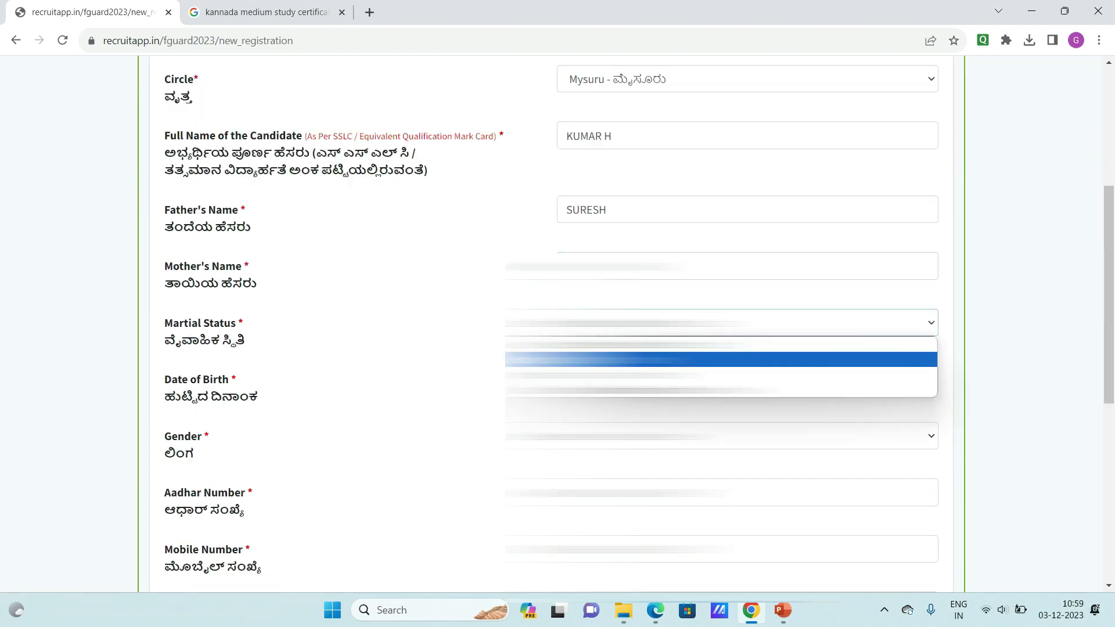
{"action": "key", "text": "Return"}
{"action": "scroll", "coordinate": [612, 252], "scroll_direction": "down", "scroll_amount": 3}
{"action": "left_click", "coordinate": [612, 252]}
{"action": "key", "text": "Return"}
{"action": "left_click", "coordinate": [721, 235]}
{"action": "key", "text": "Return"}
{"action": "left_click", "coordinate": [846, 239]}
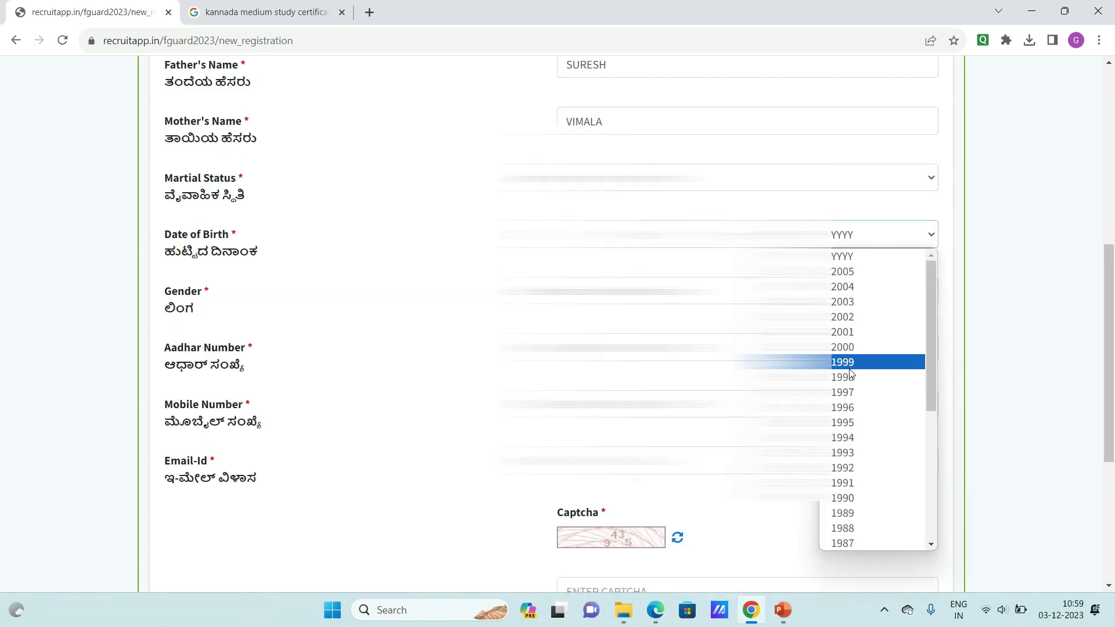
{"action": "key", "text": "Return"}
{"action": "left_click", "coordinate": [720, 291]}
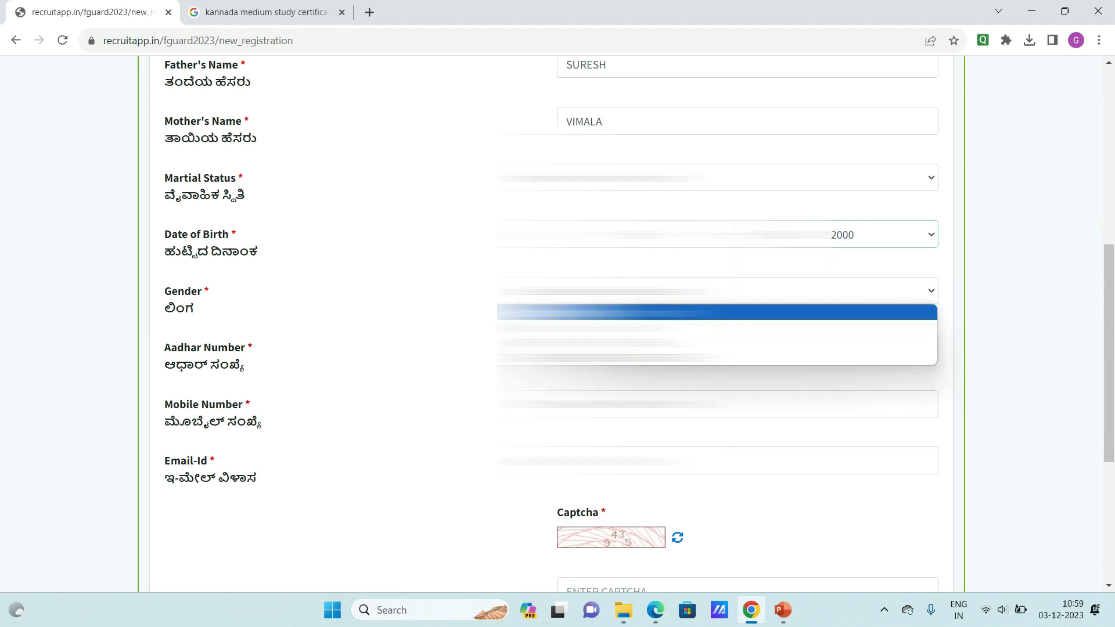
{"action": "key", "text": "Return"}
- Fill in the Aadhaar number, mobile number and e-mail address
{"action": "scroll", "coordinate": [639, 325], "scroll_direction": "down", "scroll_amount": 2}
{"action": "key", "text": "Tab"}
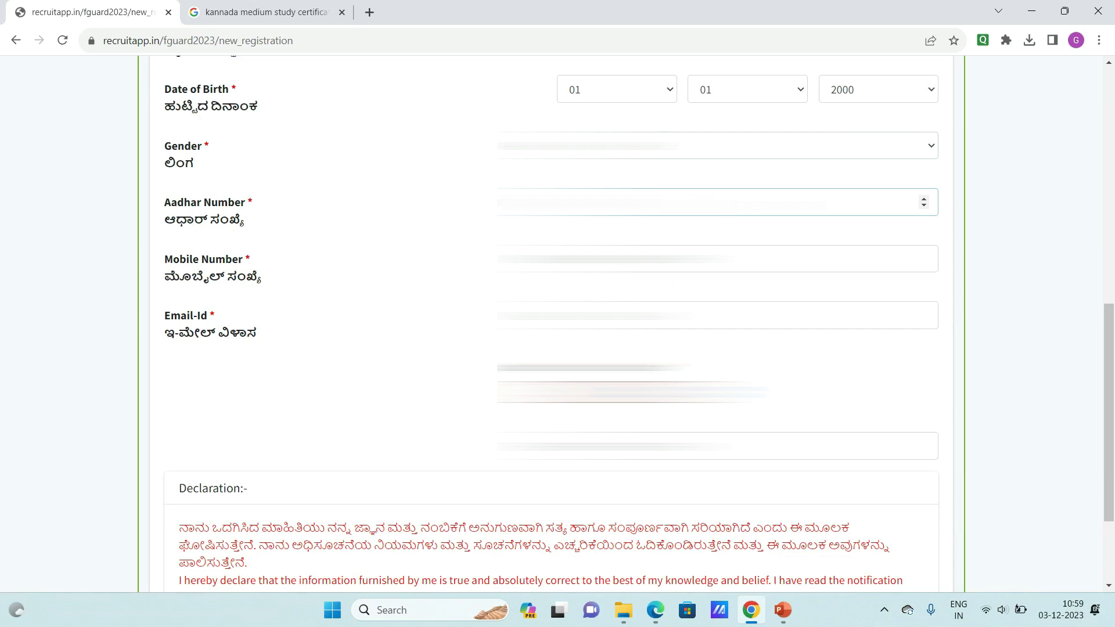
{"action": "key", "text": "Tab"}
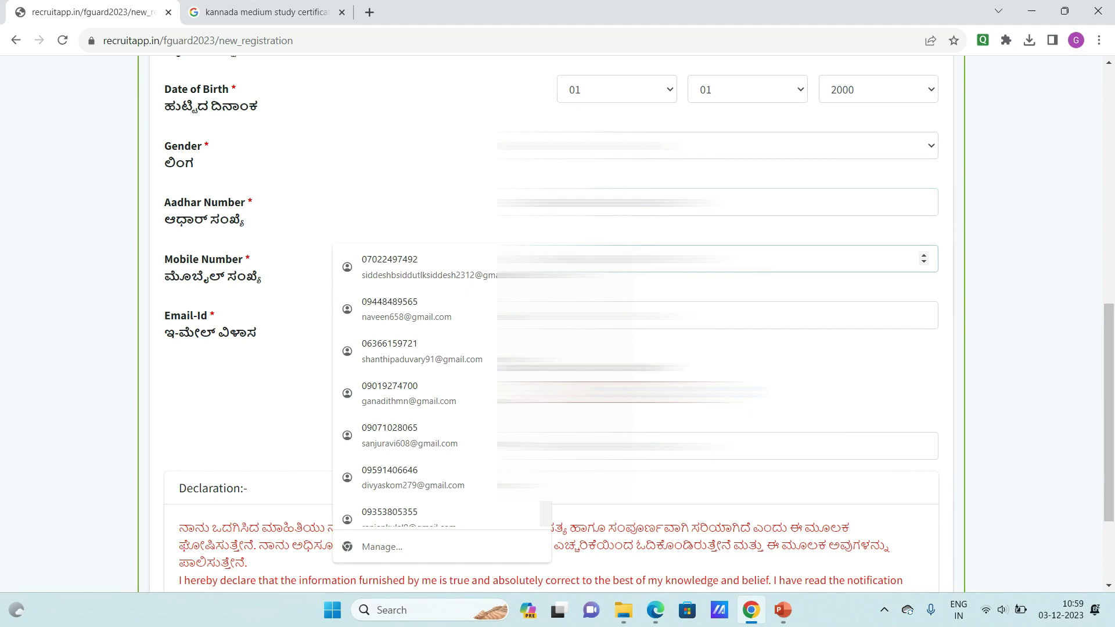
{"action": "key", "text": "Escape"}
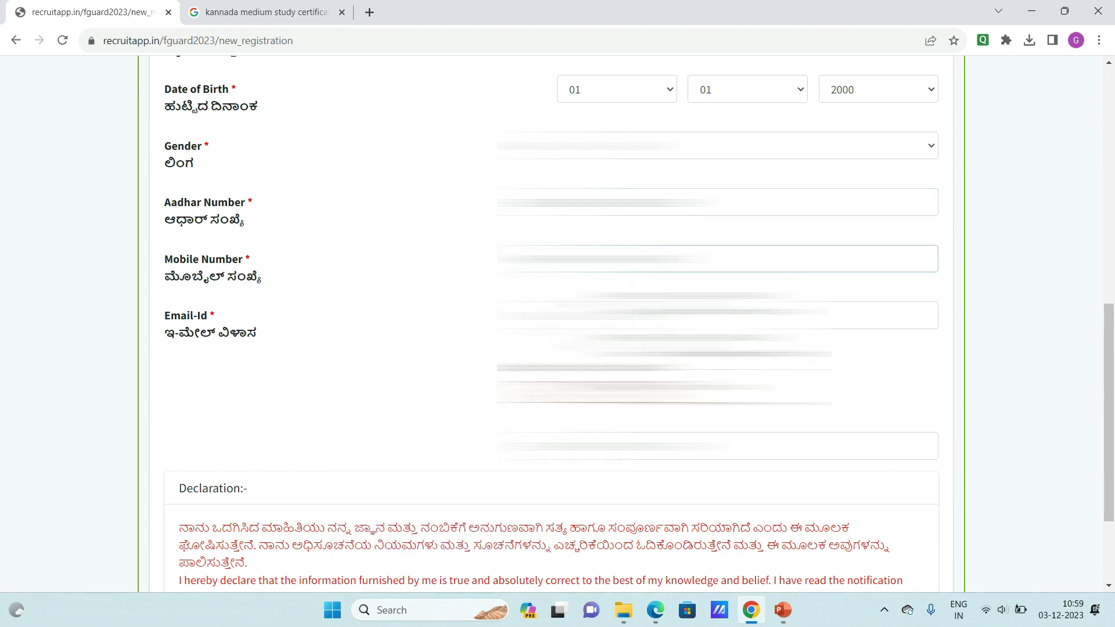
{"action": "key", "text": "Tab"}
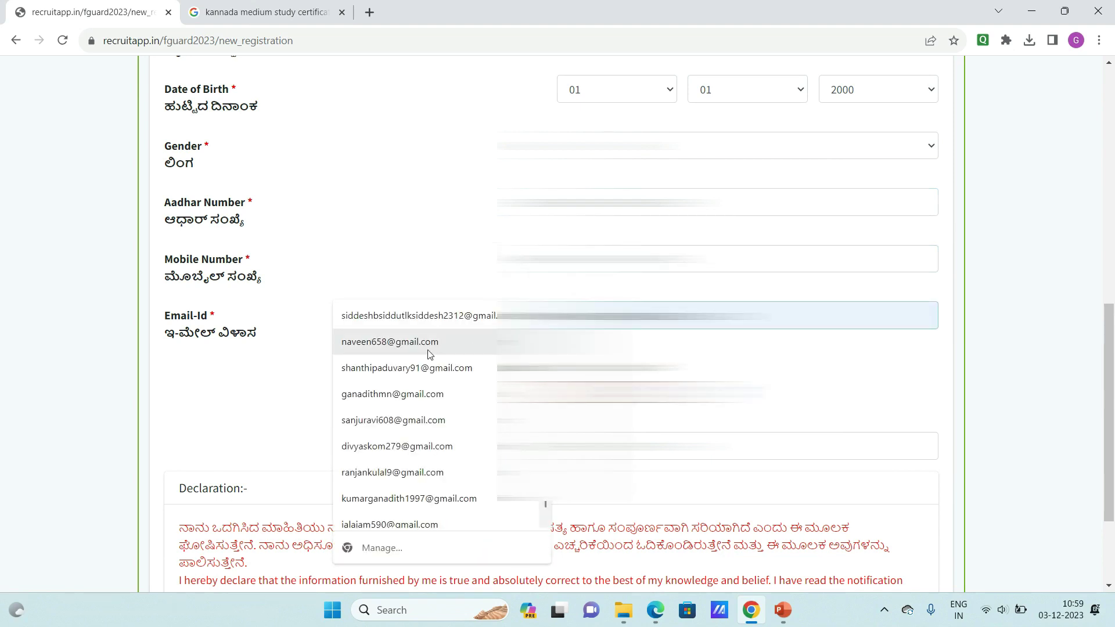
{"action": "left_click", "coordinate": [391, 473]}
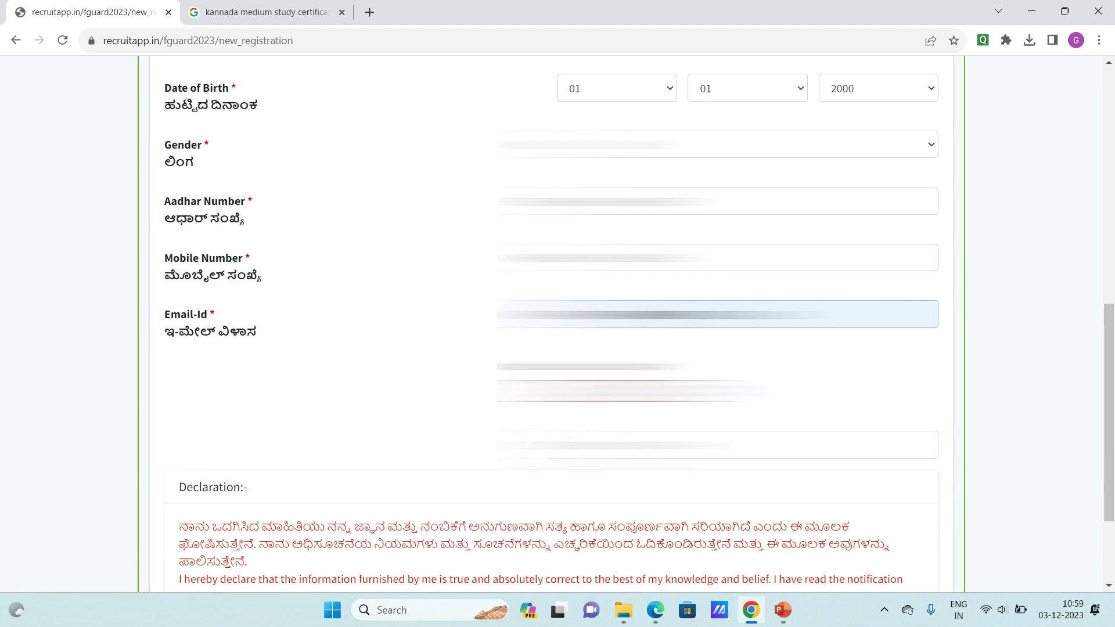
- Enter the captcha code shown on the form
{"action": "scroll", "coordinate": [391, 483], "scroll_direction": "down", "scroll_amount": 1}
{"action": "left_click", "coordinate": [718, 373]}
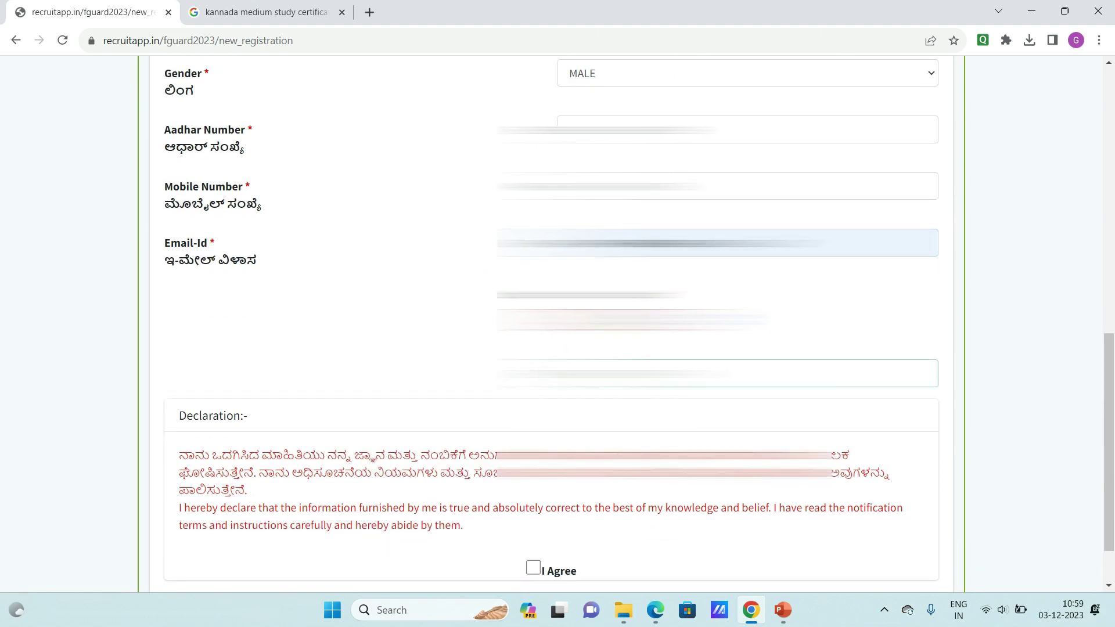
{"action": "key", "text": "BackSpace"}
{"action": "key", "text": "BackSpace"}
{"action": "key", "text": "BackSpace"}
{"action": "key", "text": "BackSpace"}
{"action": "key", "text": "BackSpace"}
{"action": "key", "text": "BackSpace"}
{"action": "key", "text": "BackSpace"}
{"action": "key", "text": "BackSpace"}
{"action": "key", "text": "BackSpace"}
{"action": "key", "text": "BackSpace"}
{"action": "scroll", "coordinate": [138, 372], "scroll_direction": "down", "scroll_amount": 1}
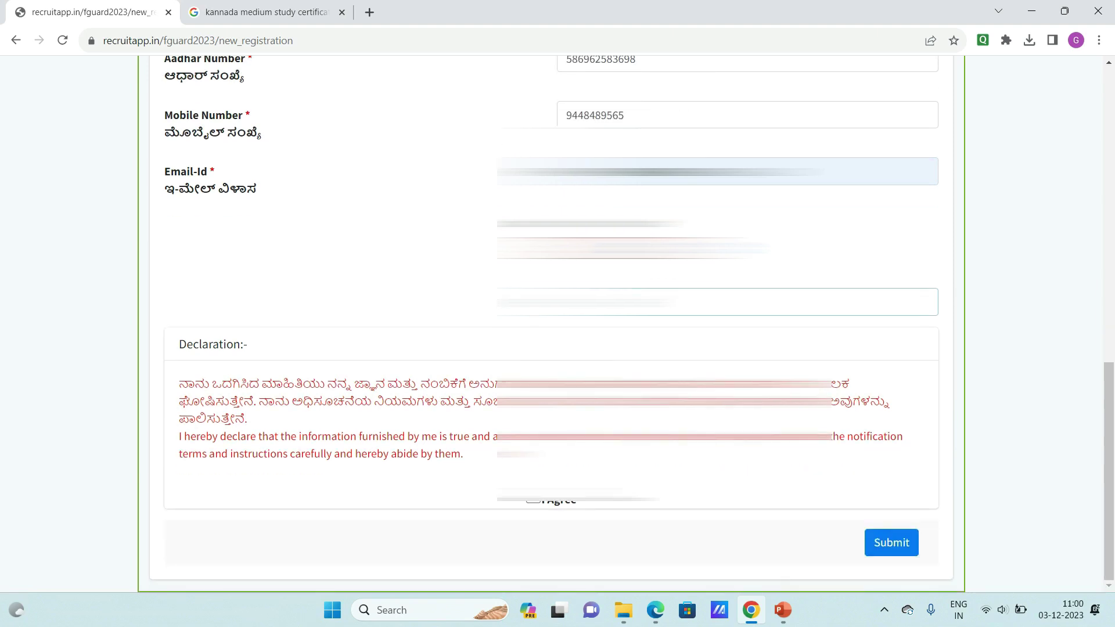
- Accept the declaration, submit the form, and confirm the reviewed registration details
{"action": "left_click", "coordinate": [533, 500]}
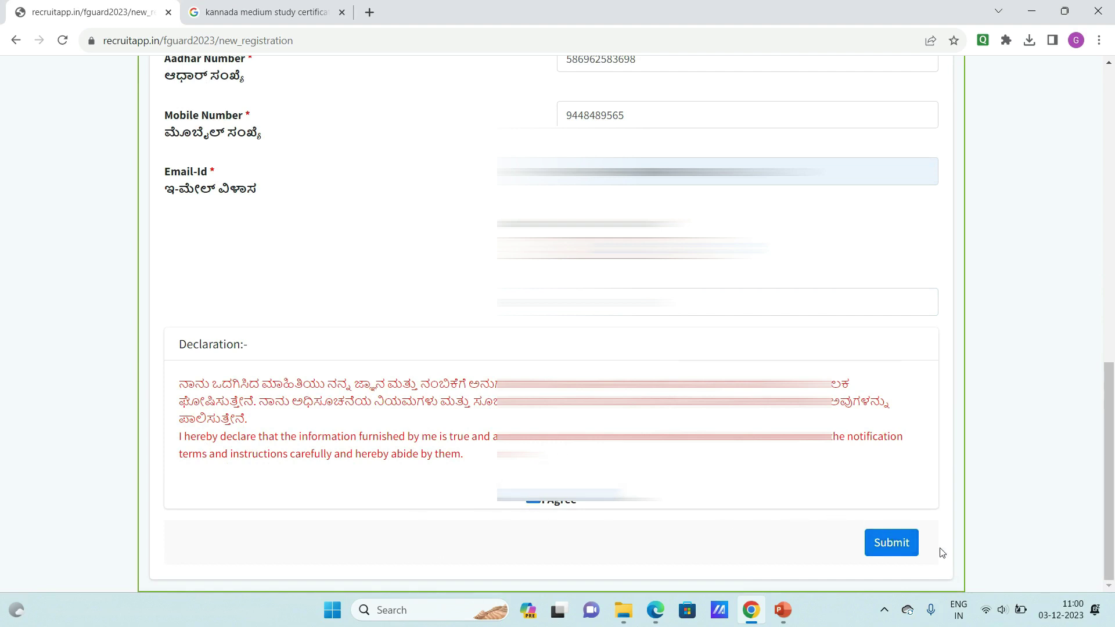
{"action": "left_click", "coordinate": [891, 543]}
{"action": "scroll", "coordinate": [550, 319], "scroll_direction": "down", "scroll_amount": 1}
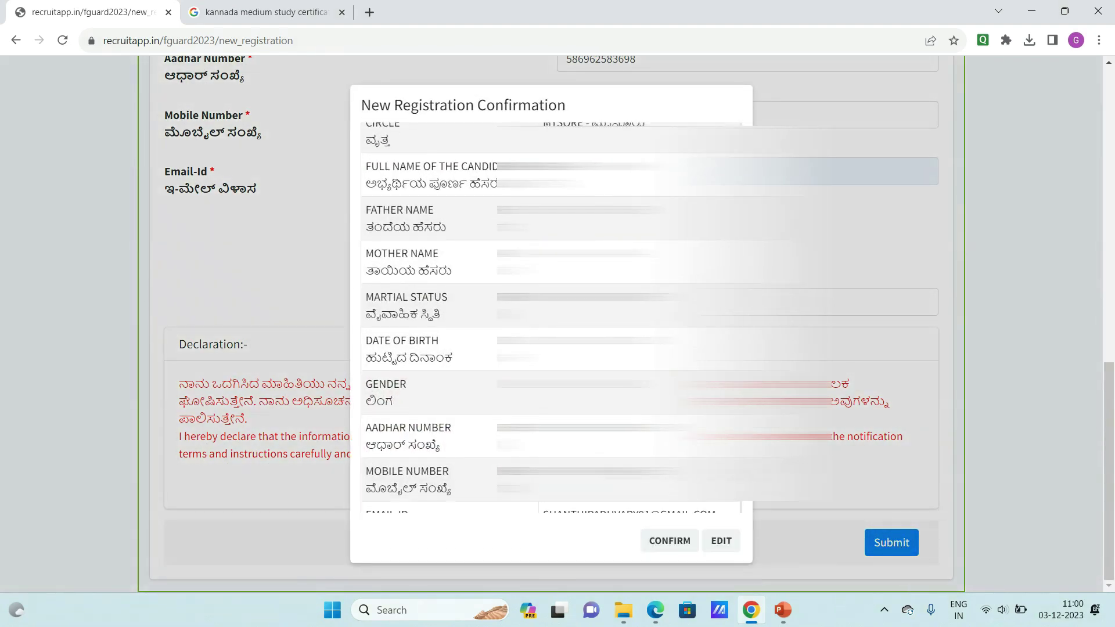
{"action": "scroll", "coordinate": [551, 318], "scroll_direction": "up", "scroll_amount": 1}
{"action": "scroll", "coordinate": [551, 318], "scroll_direction": "up", "scroll_amount": 2}
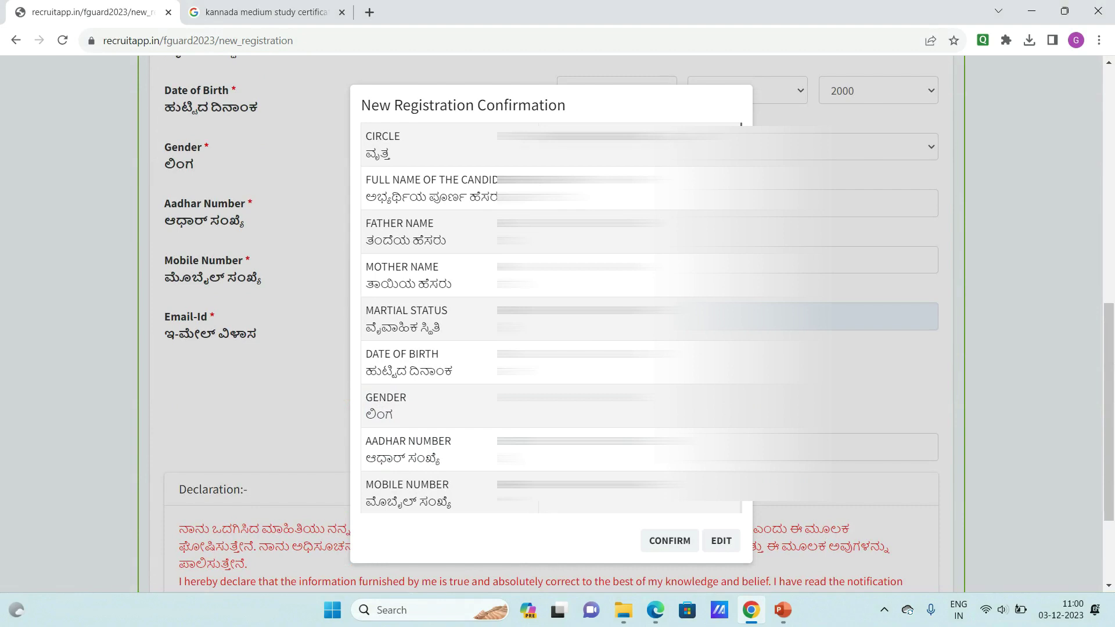
{"action": "scroll", "coordinate": [551, 318], "scroll_direction": "down", "scroll_amount": 1}
{"action": "scroll", "coordinate": [550, 318], "scroll_direction": "down", "scroll_amount": 2}
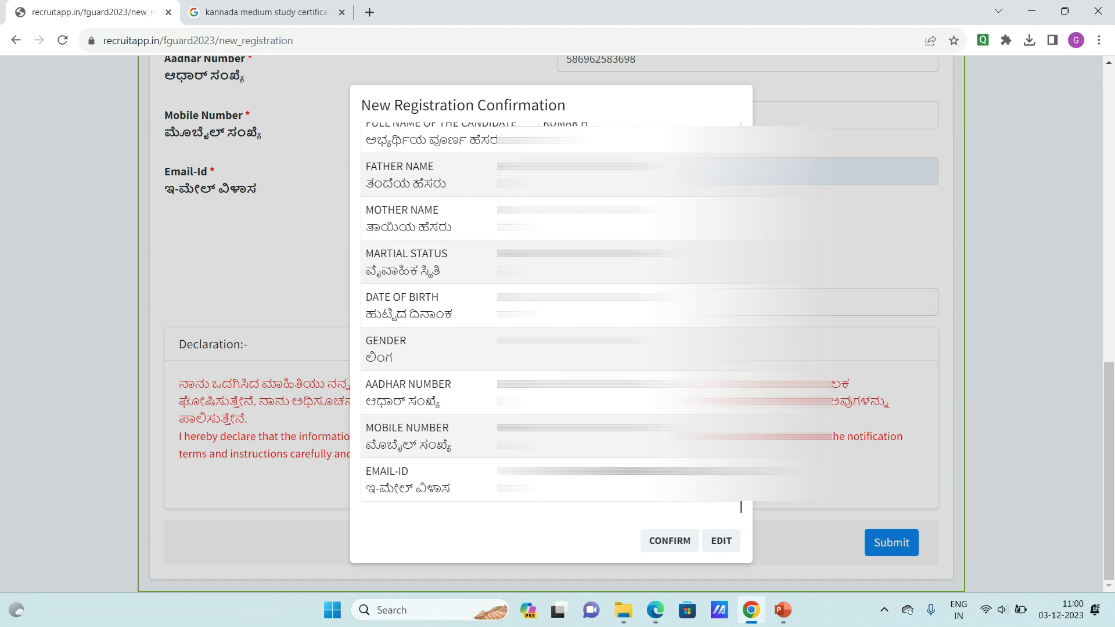
{"action": "scroll", "coordinate": [550, 318], "scroll_direction": "up", "scroll_amount": 1}
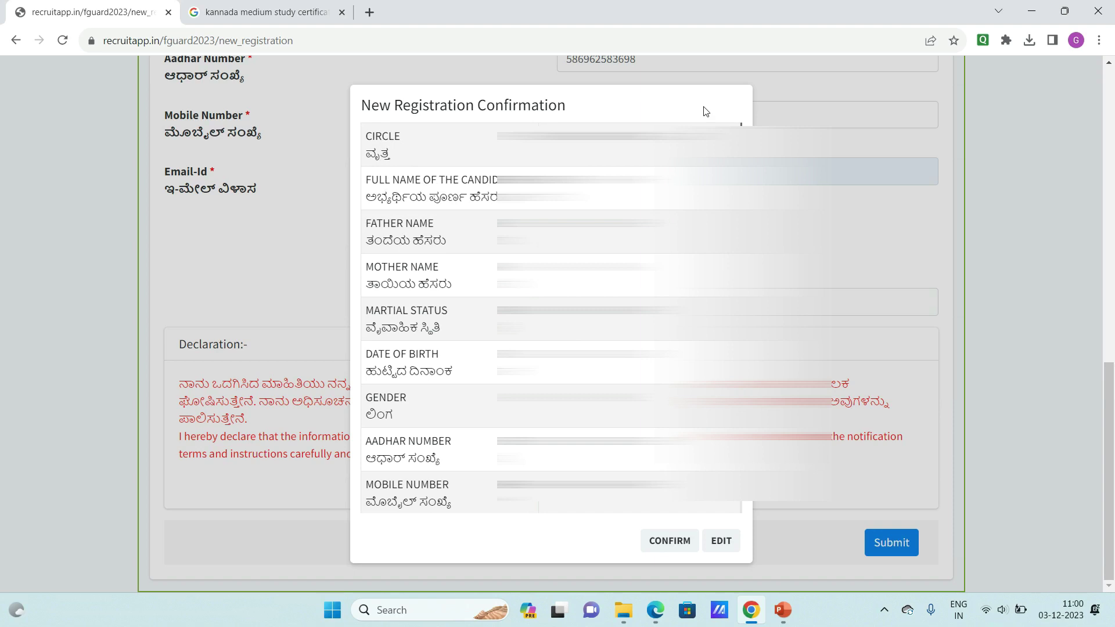
{"action": "scroll", "coordinate": [706, 112], "scroll_direction": "down", "scroll_amount": 1}
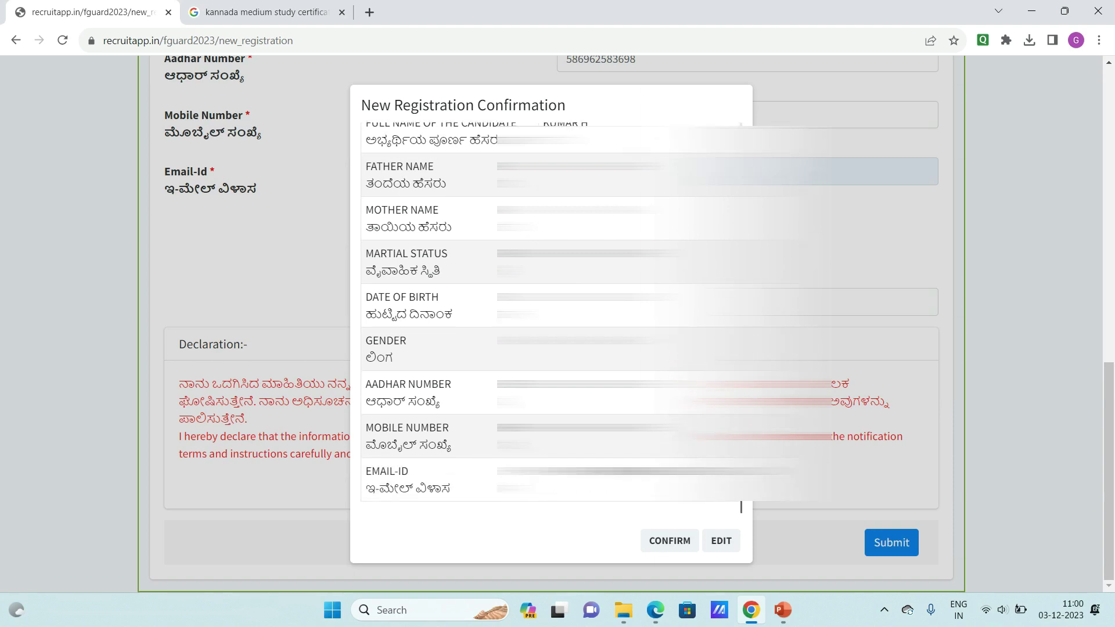
{"action": "left_click", "coordinate": [669, 549]}
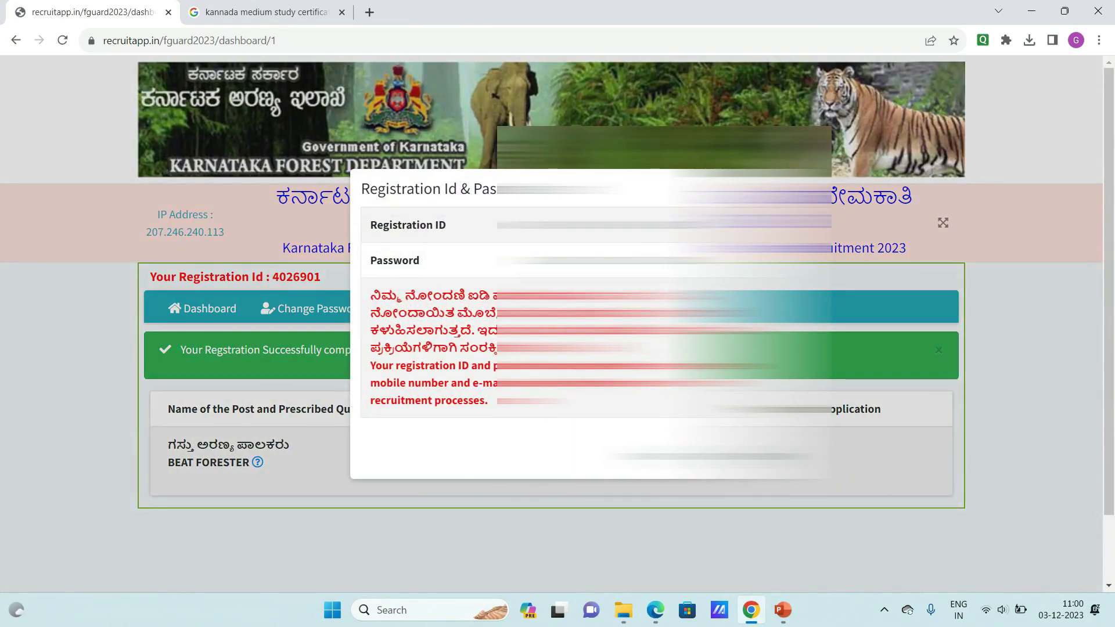
- Scroll the candidate dashboard to view the Beat Forester post row
{"action": "scroll", "coordinate": [557, 320], "scroll_direction": "down", "scroll_amount": 2}
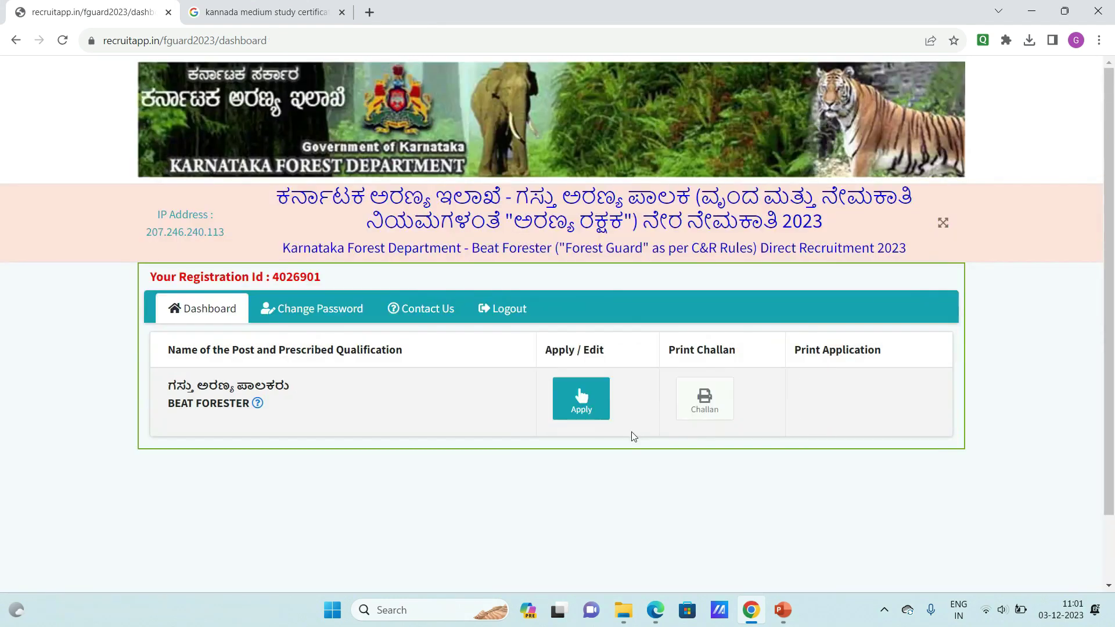
{"action": "scroll", "coordinate": [625, 431], "scroll_direction": "down", "scroll_amount": 1}
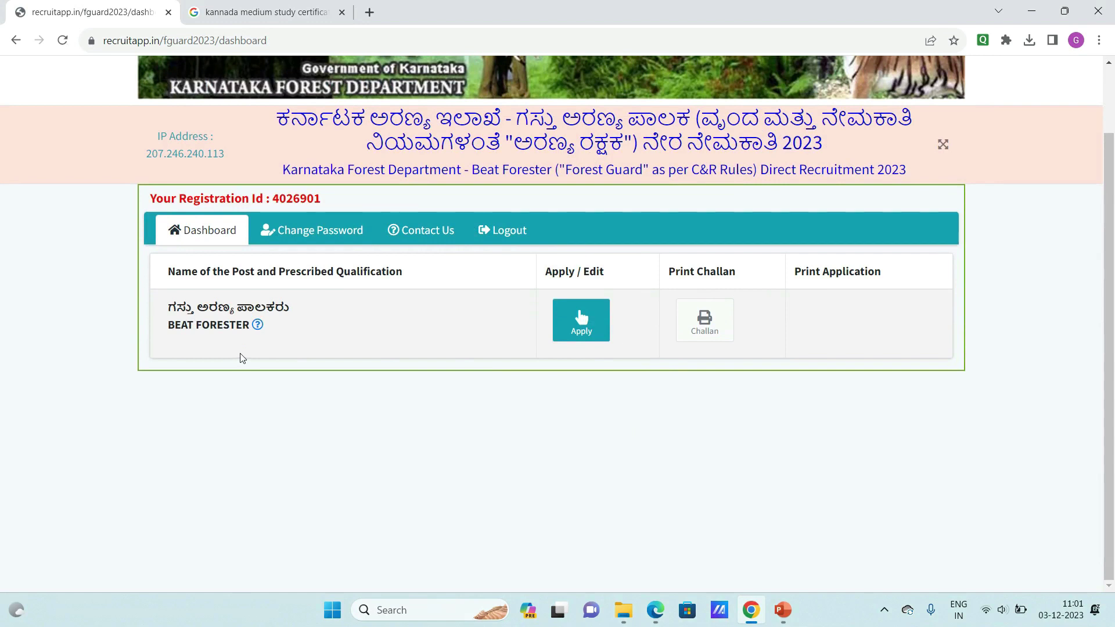
- Open the Beat Forester application form and scroll to its address section
{"action": "left_click", "coordinate": [582, 327]}
{"action": "scroll", "coordinate": [558, 319], "scroll_direction": "down", "scroll_amount": 6}
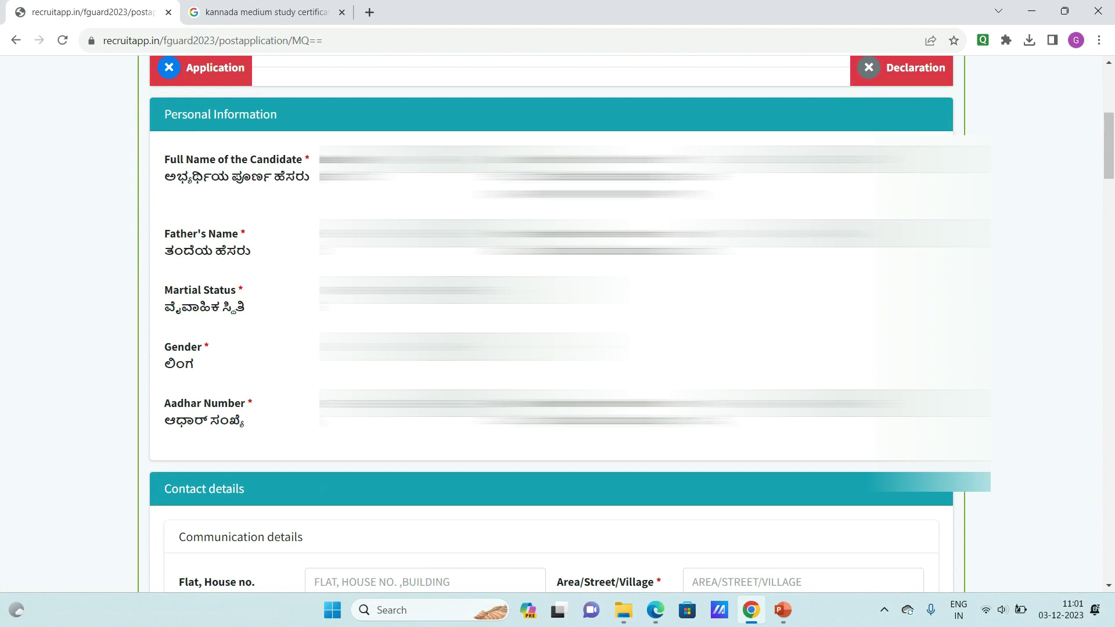
{"action": "scroll", "coordinate": [557, 320], "scroll_direction": "down", "scroll_amount": 8}
{"action": "scroll", "coordinate": [558, 319], "scroll_direction": "up", "scroll_amount": 3}
{"action": "scroll", "coordinate": [557, 319], "scroll_direction": "down", "scroll_amount": 1}
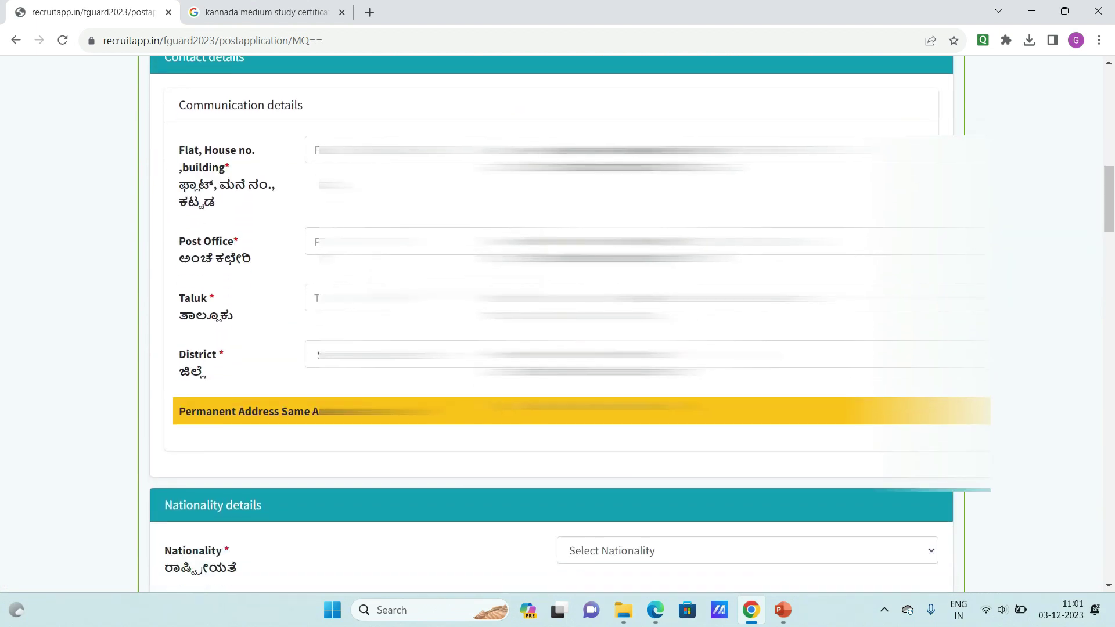
- Fill the communication address with house number 2, area, post office, taluk and district
{"action": "left_click", "coordinate": [424, 146]}
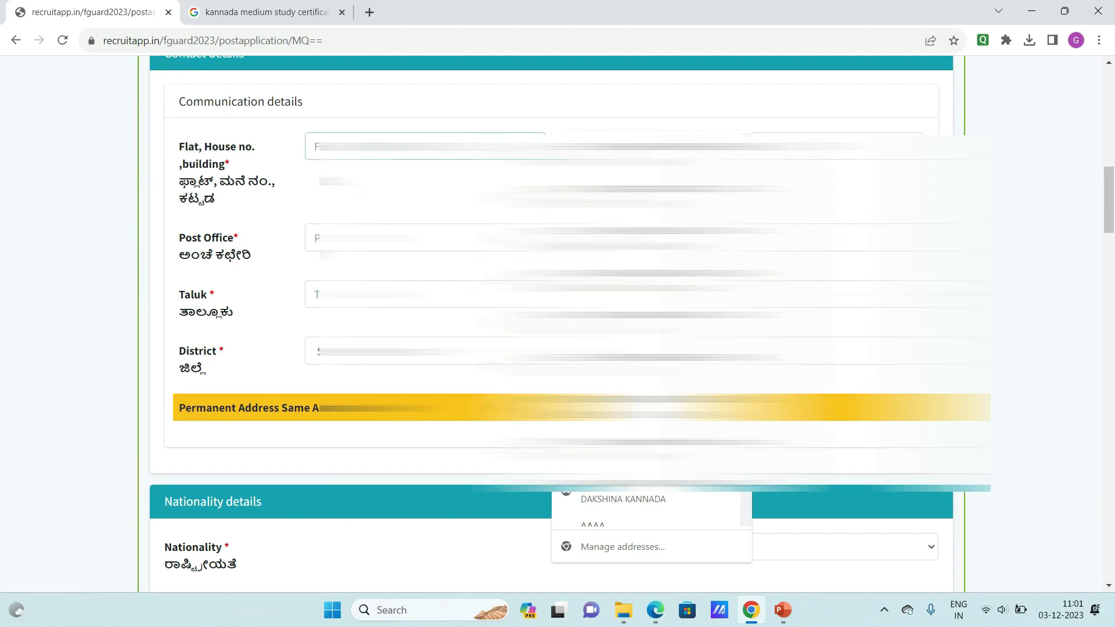
{"action": "type", "text": "2"}
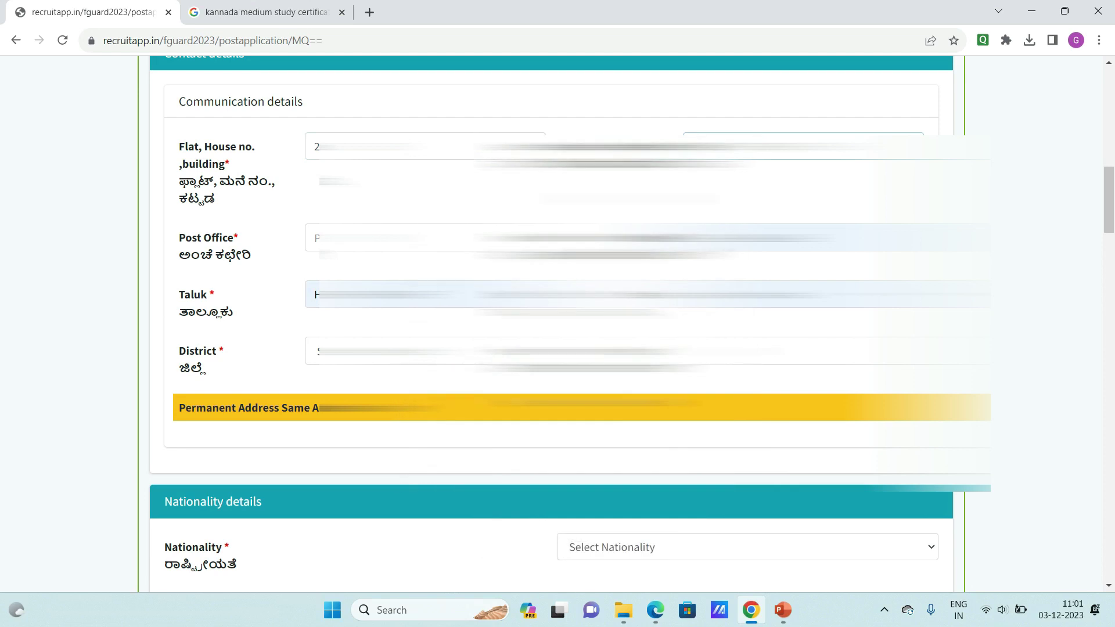
{"action": "key", "text": "alt+Down"}
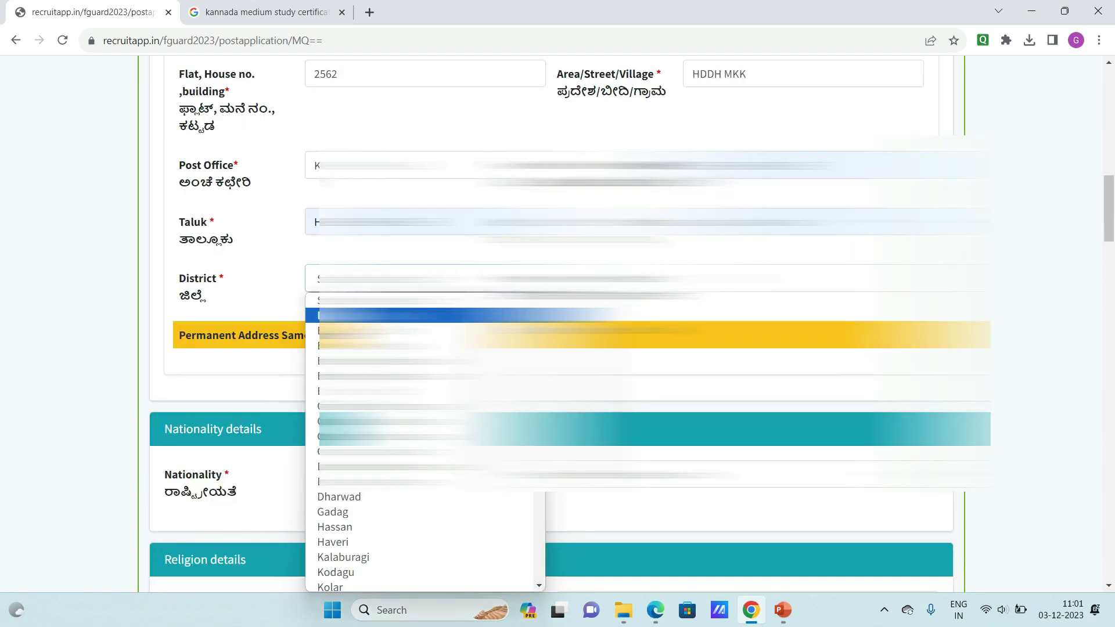
{"action": "key", "text": "Up"}
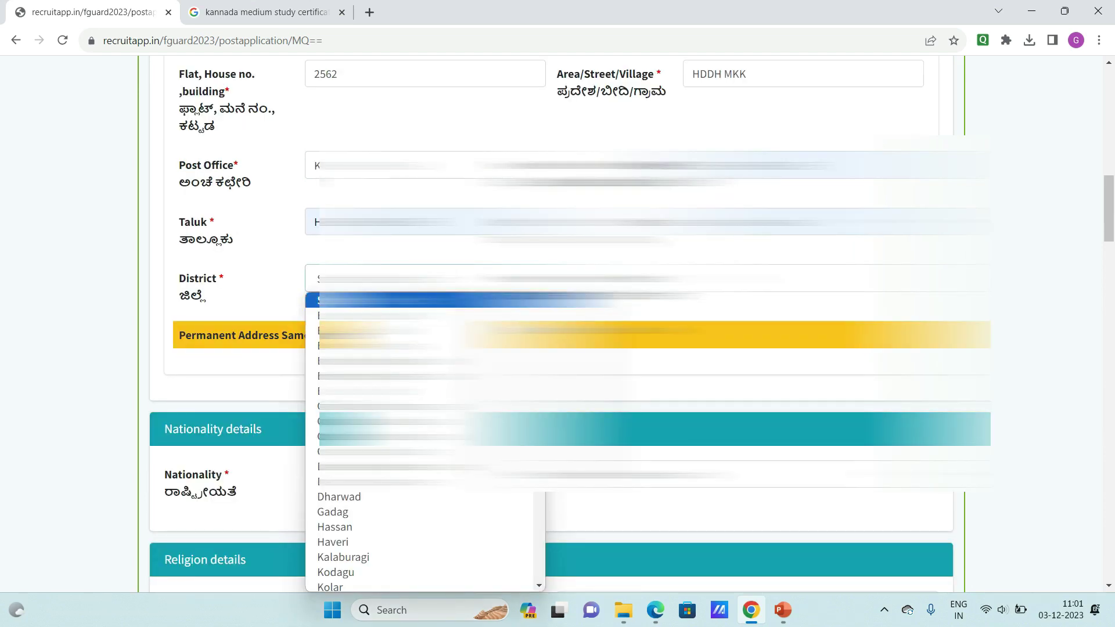
{"action": "key", "text": "Down"}
{"action": "key", "text": "Down"}
{"action": "key", "text": "Down"}
{"action": "key", "text": "Down"}
{"action": "key", "text": "Down"}
{"action": "key", "text": "Down"}
{"action": "key", "text": "Down"}
{"action": "key", "text": "Down"}
{"action": "key", "text": "Down"}
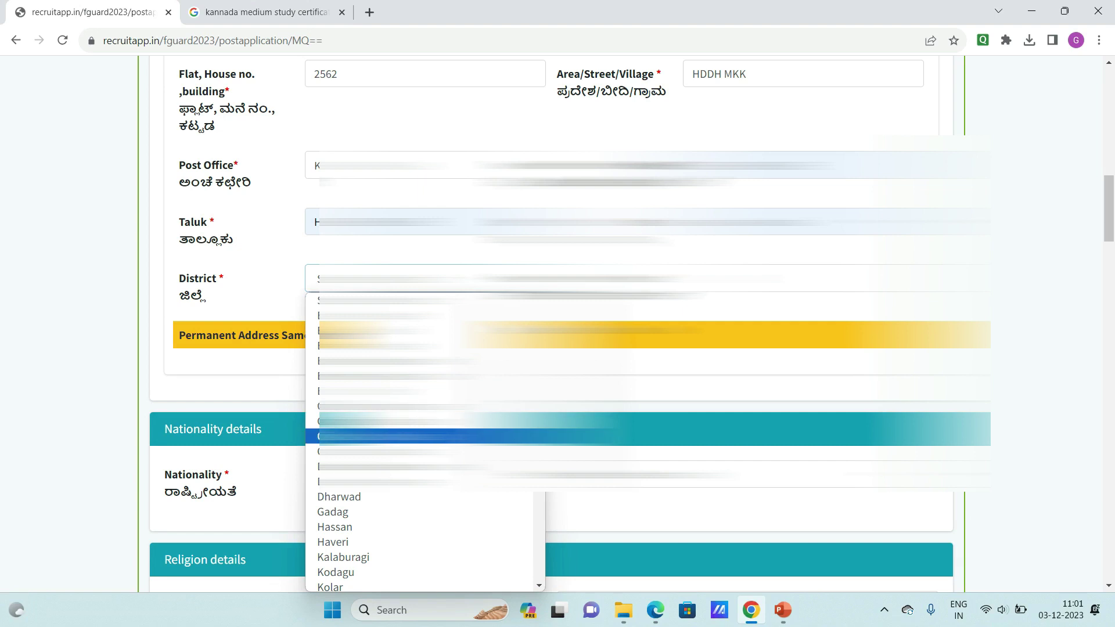
{"action": "key", "text": "Up"}
{"action": "key", "text": "Up"}
{"action": "key", "text": "Down"}
{"action": "key", "text": "Down"}
{"action": "key", "text": "Down"}
{"action": "key", "text": "Return"}
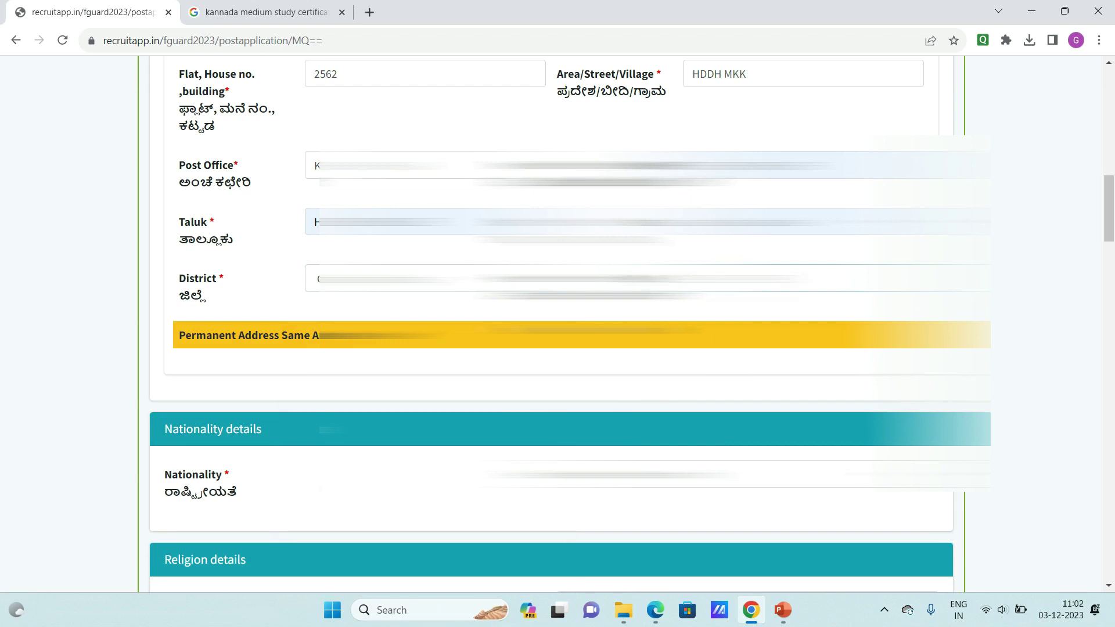
{"action": "scroll", "coordinate": [279, 203], "scroll_direction": "down", "scroll_amount": 2}
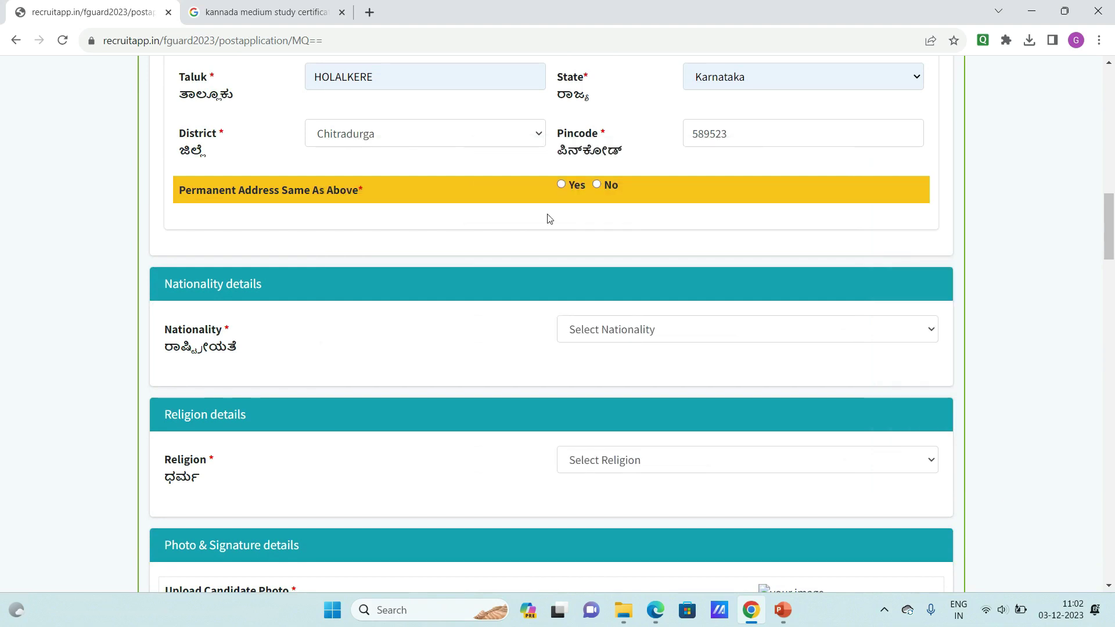
- Mark the permanent address as the same as the communication address
{"action": "left_click", "coordinate": [561, 184]}
{"action": "scroll", "coordinate": [600, 179], "scroll_direction": "up", "scroll_amount": 3}
{"action": "scroll", "coordinate": [209, 227], "scroll_direction": "down", "scroll_amount": 6}
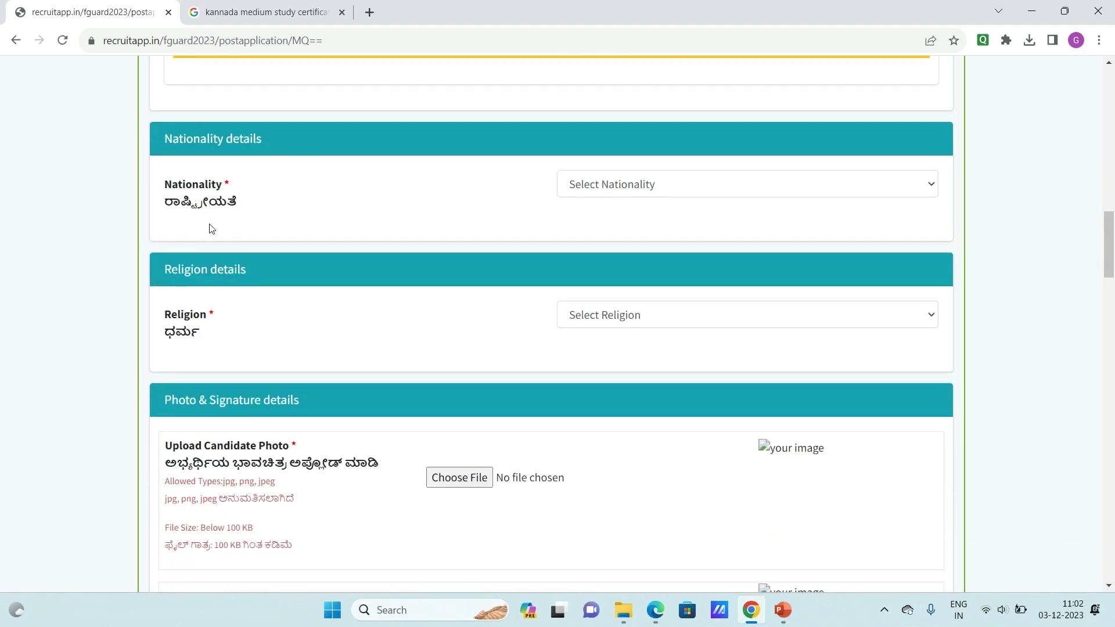
{"action": "scroll", "coordinate": [574, 225], "scroll_direction": "down", "scroll_amount": 1}
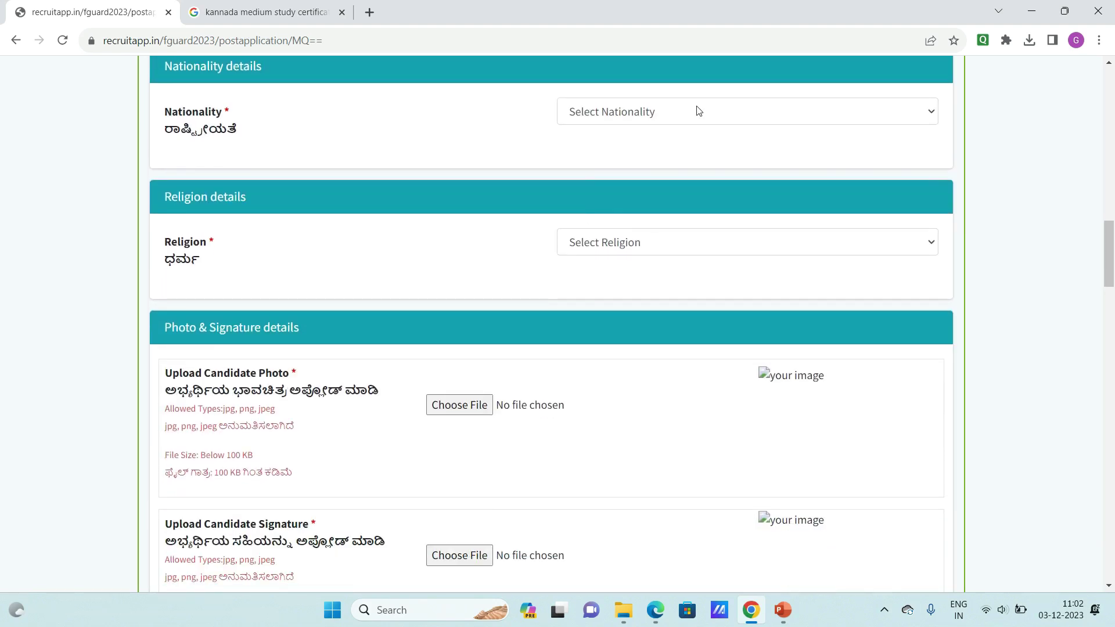
- Set nationality to Indian and religion to Hindu
{"action": "left_click", "coordinate": [686, 117]}
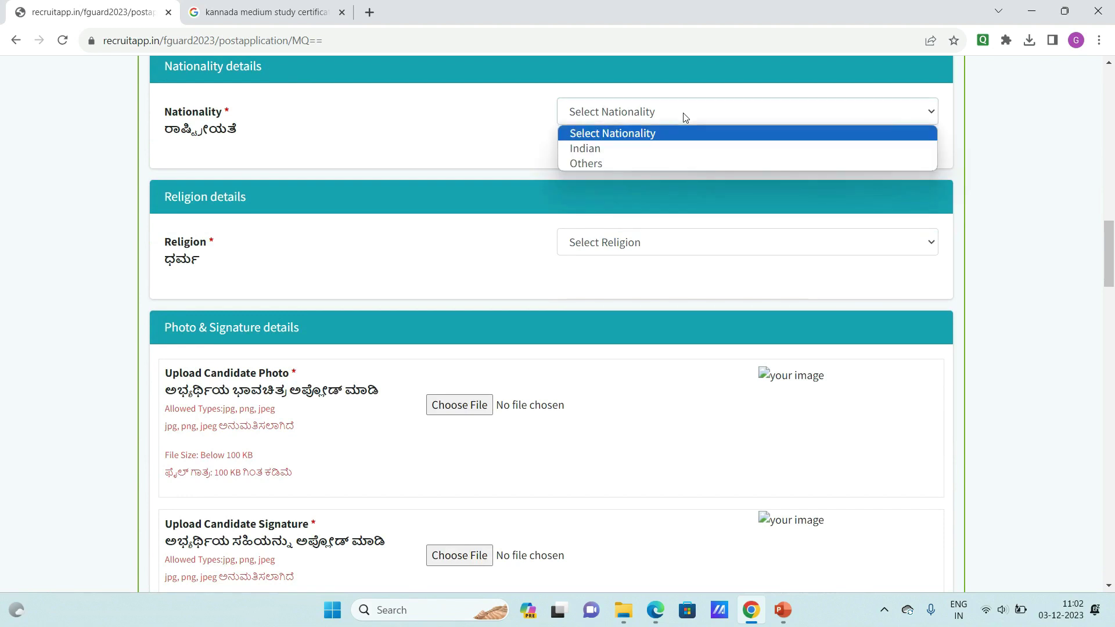
{"action": "left_click", "coordinate": [596, 149]}
{"action": "scroll", "coordinate": [282, 227], "scroll_direction": "down", "scroll_amount": 1}
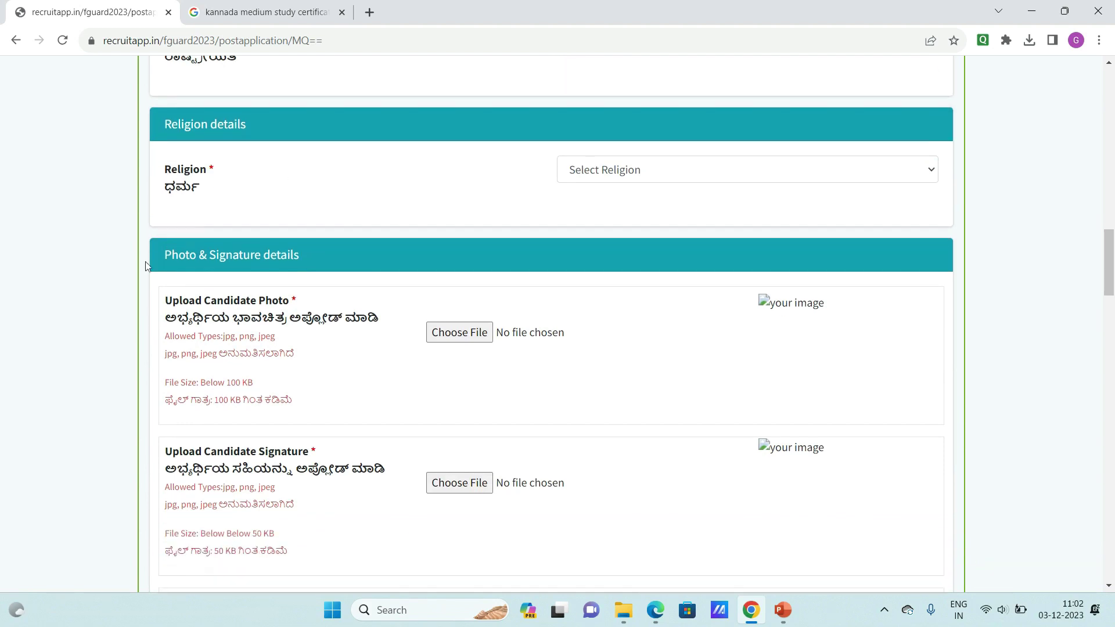
{"action": "left_click", "coordinate": [607, 166]}
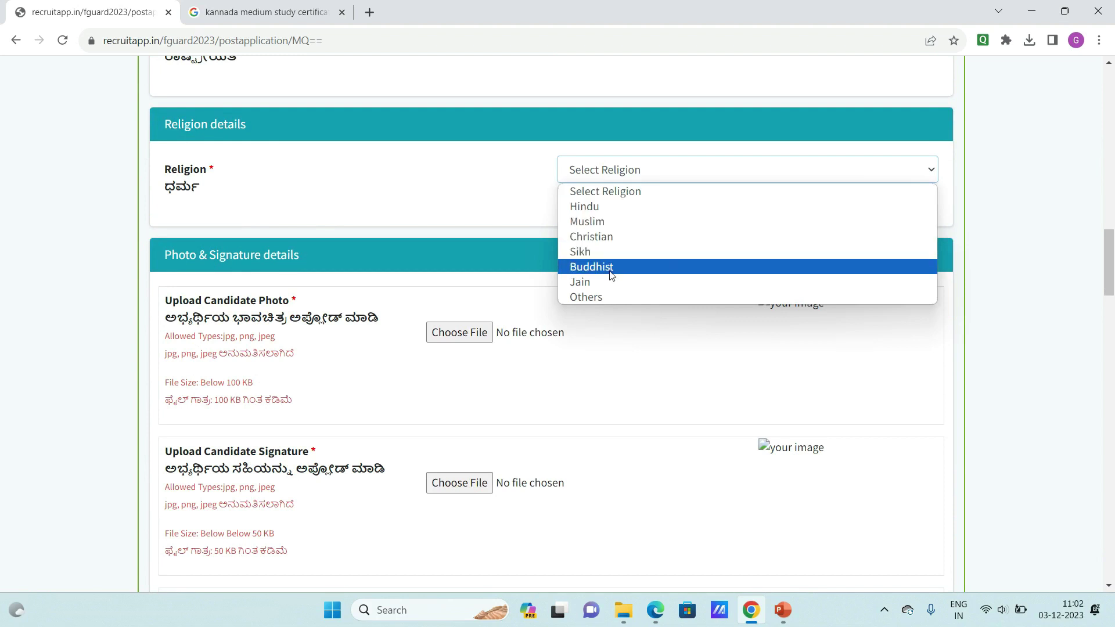
{"action": "left_click", "coordinate": [603, 206]}
{"action": "scroll", "coordinate": [602, 205], "scroll_direction": "down", "scroll_amount": 2}
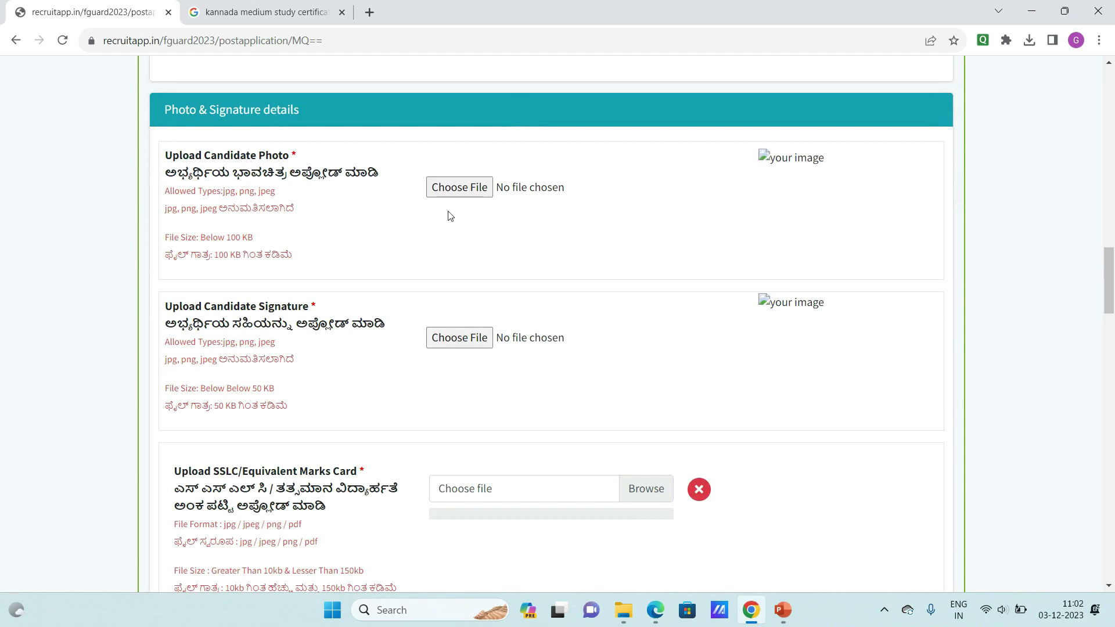
- Upload Photo.jpeg from Downloads as the candidate photo
{"action": "left_click", "coordinate": [457, 199]}
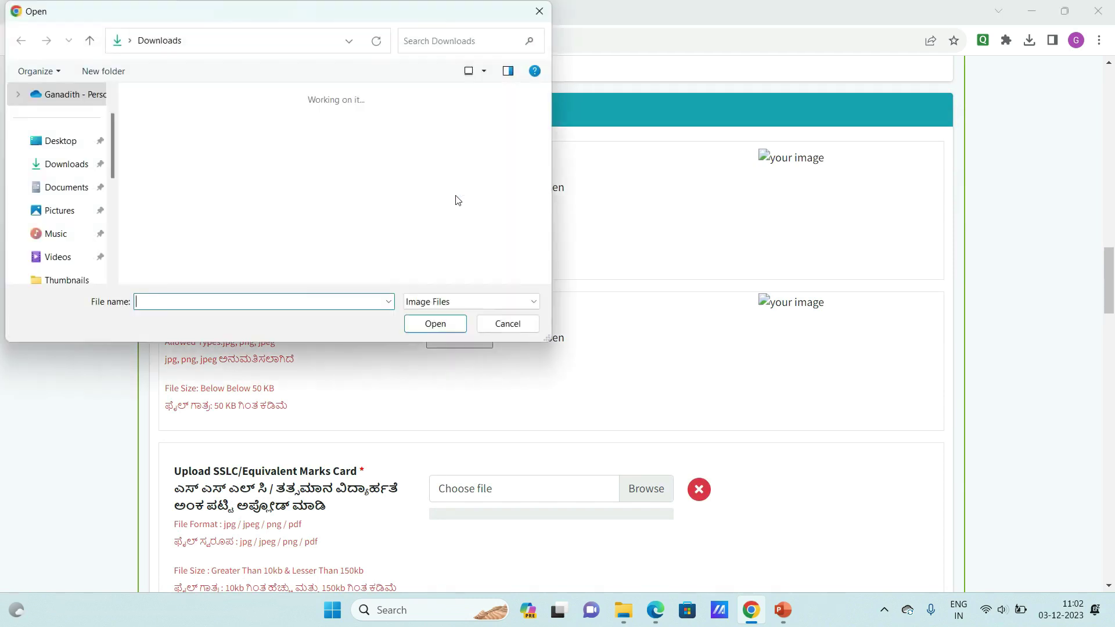
{"action": "left_click", "coordinate": [337, 154]}
{"action": "left_click", "coordinate": [422, 324]}
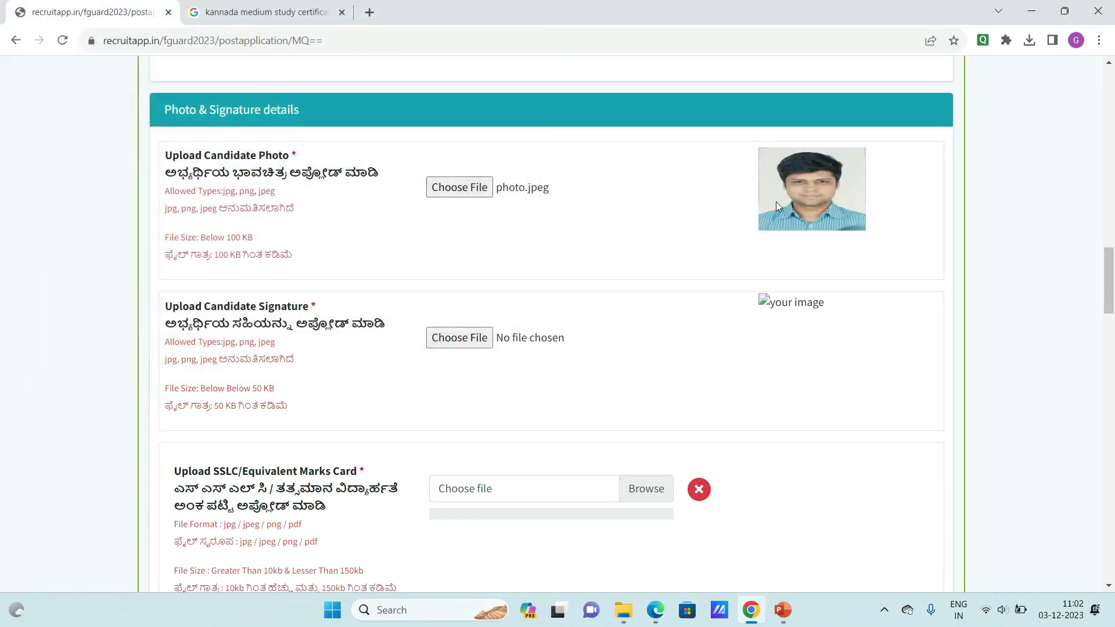
{"action": "scroll", "coordinate": [824, 251], "scroll_direction": "down", "scroll_amount": 3}
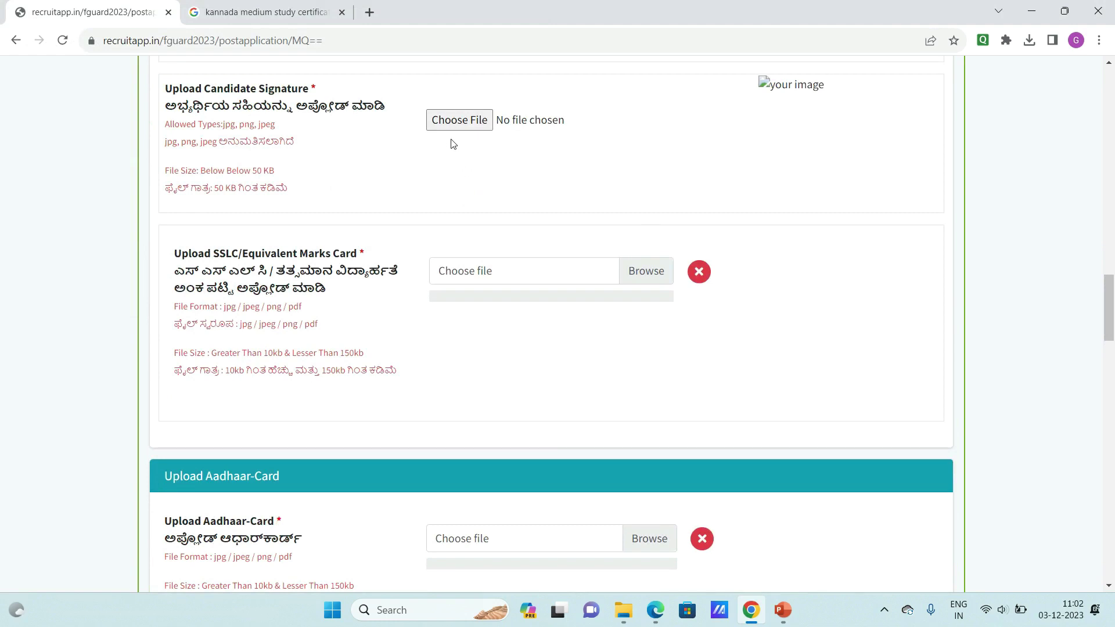
- Upload sign.jpg as the candidate signature
{"action": "left_click", "coordinate": [459, 120]}
{"action": "left_click", "coordinate": [251, 152]}
{"action": "left_click", "coordinate": [435, 324]}
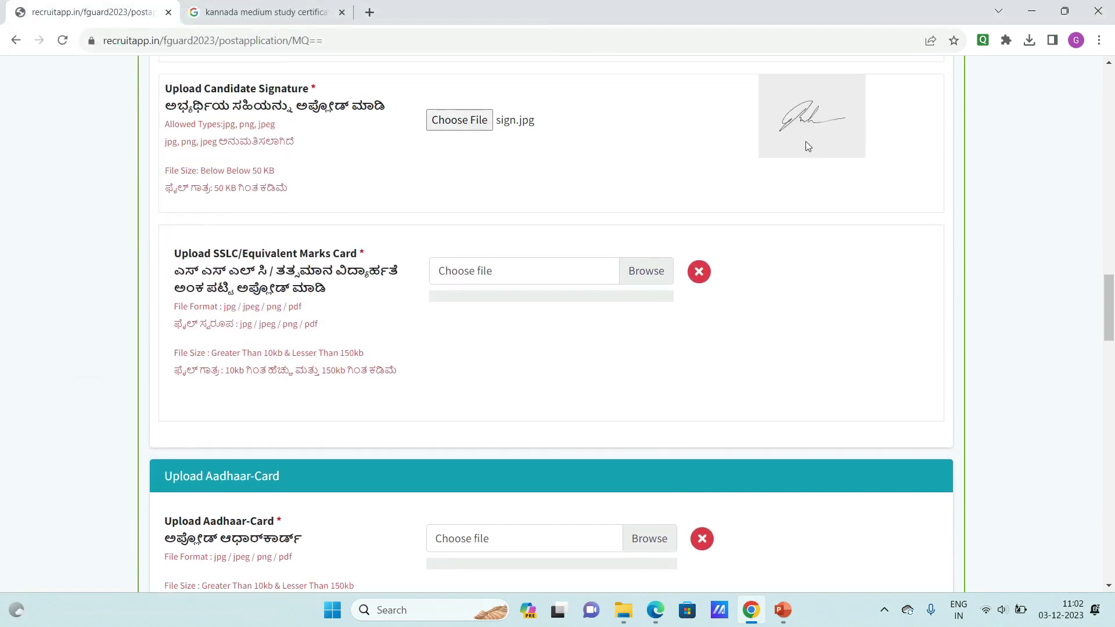
{"action": "scroll", "coordinate": [796, 143], "scroll_direction": "down", "scroll_amount": 1}
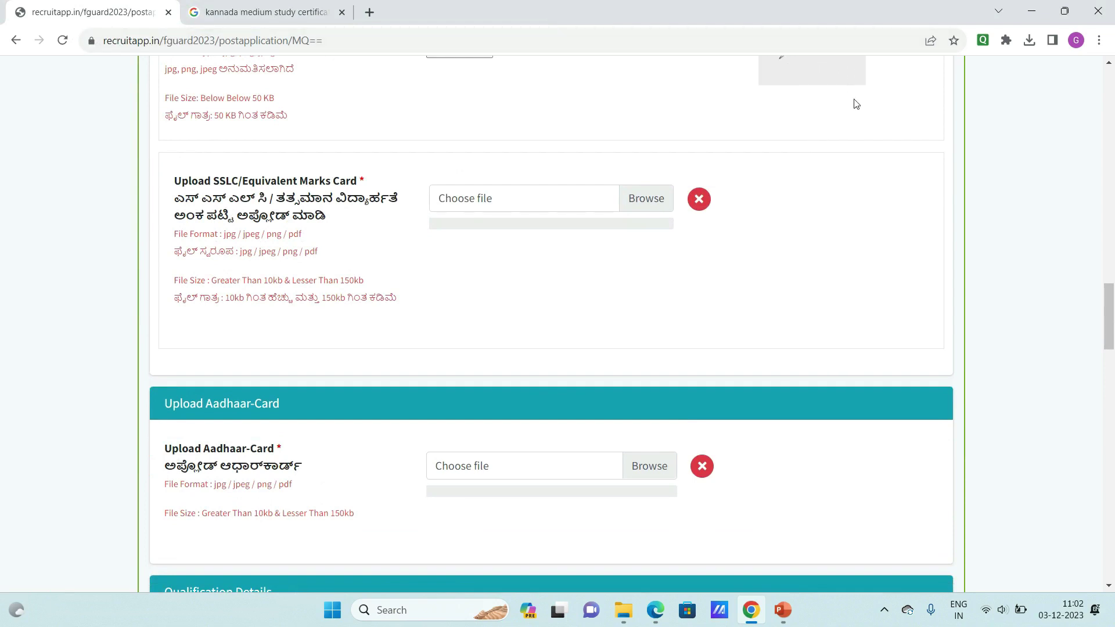
{"action": "scroll", "coordinate": [526, 209], "scroll_direction": "down", "scroll_amount": 1}
- Upload sslc.jpg as the SSLC marks card and dismiss the success notice
{"action": "left_click", "coordinate": [544, 133]}
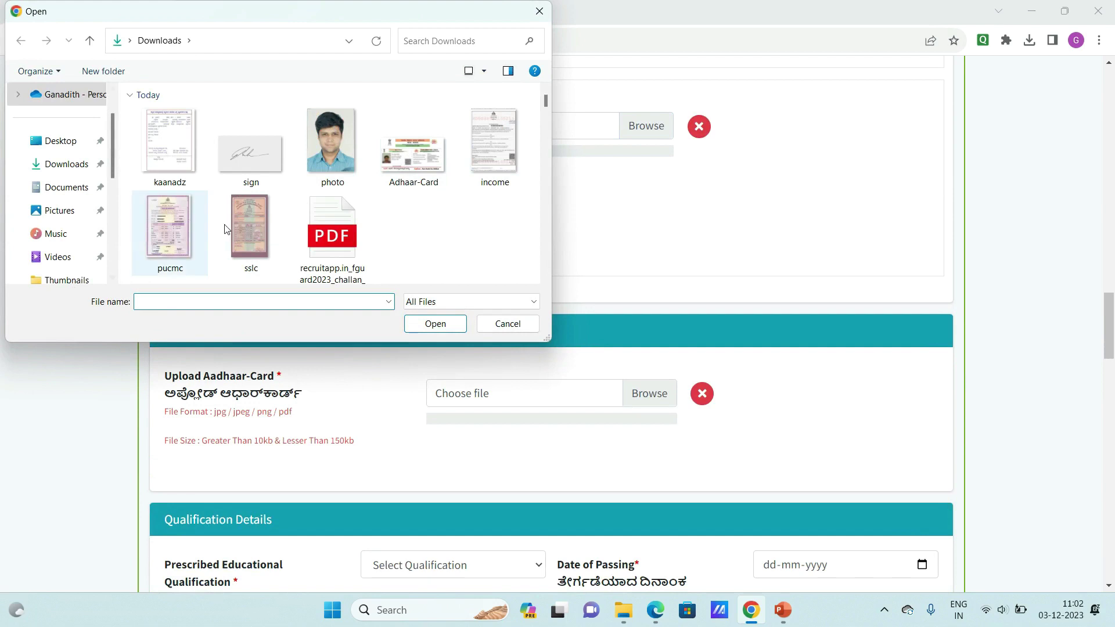
{"action": "left_click", "coordinate": [250, 211]}
{"action": "left_click", "coordinate": [450, 325]}
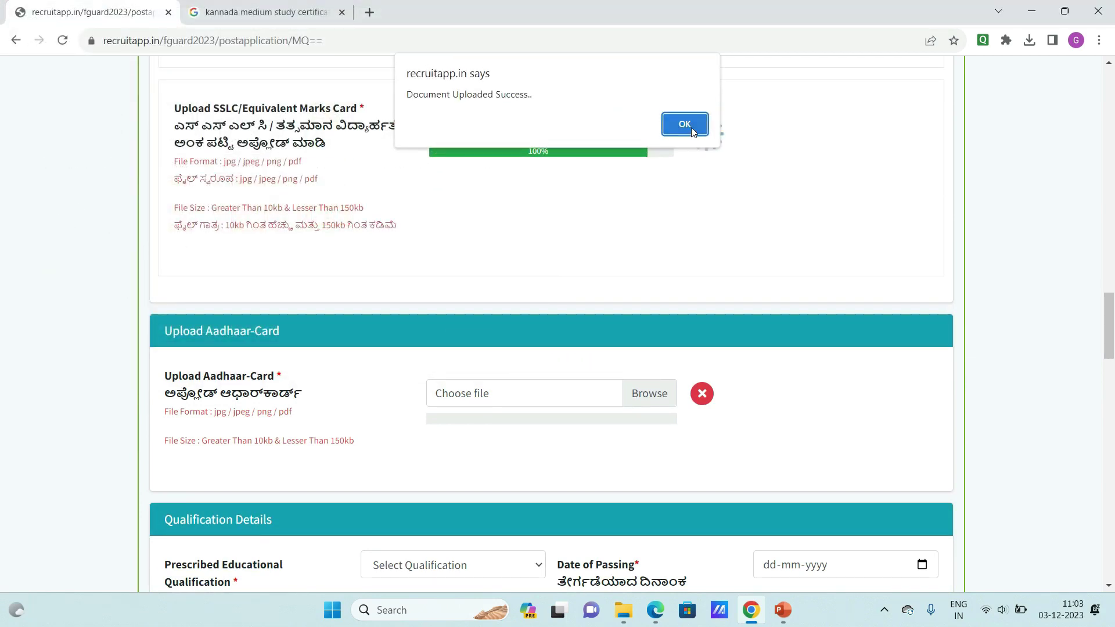
{"action": "left_click", "coordinate": [684, 123]}
{"action": "scroll", "coordinate": [691, 134], "scroll_direction": "down", "scroll_amount": 1}
{"action": "scroll", "coordinate": [791, 123], "scroll_direction": "up", "scroll_amount": 1}
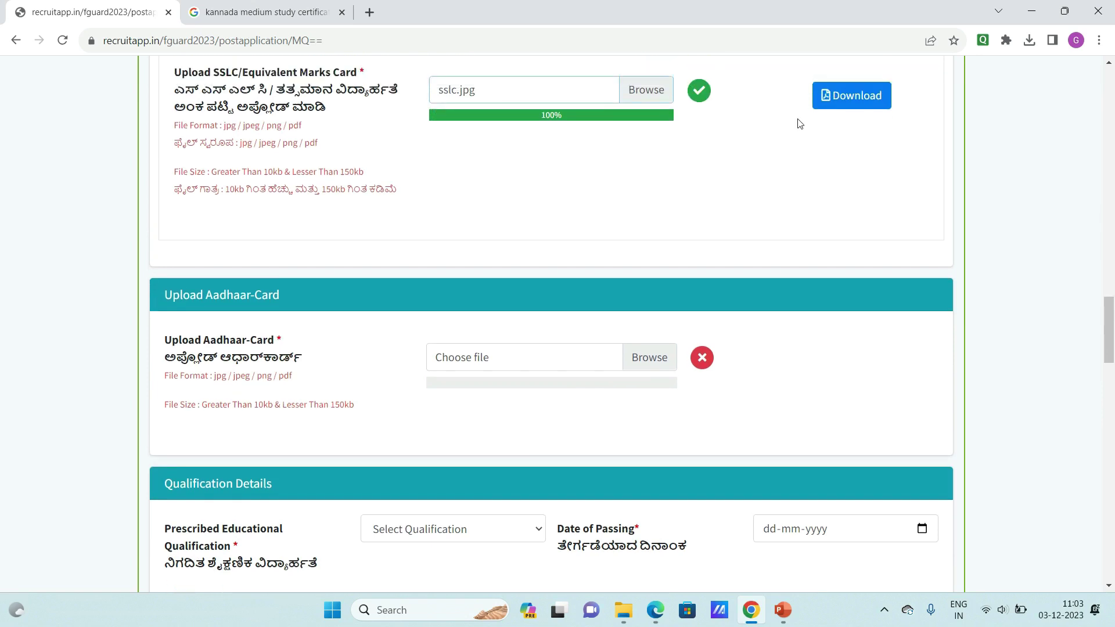
{"action": "scroll", "coordinate": [642, 200], "scroll_direction": "down", "scroll_amount": 2}
- Upload the Adhaar-Card file and acknowledge the upload success message
{"action": "left_click", "coordinate": [500, 254]}
{"action": "left_click", "coordinate": [389, 154]}
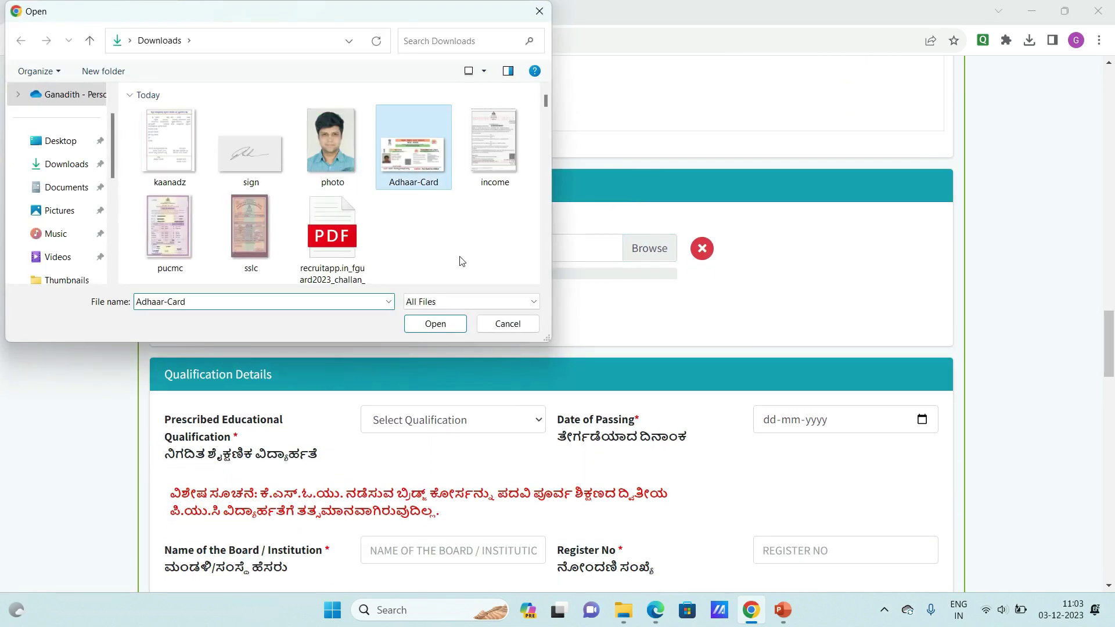
{"action": "left_click", "coordinate": [436, 324]}
{"action": "scroll", "coordinate": [579, 292], "scroll_direction": "down", "scroll_amount": 2}
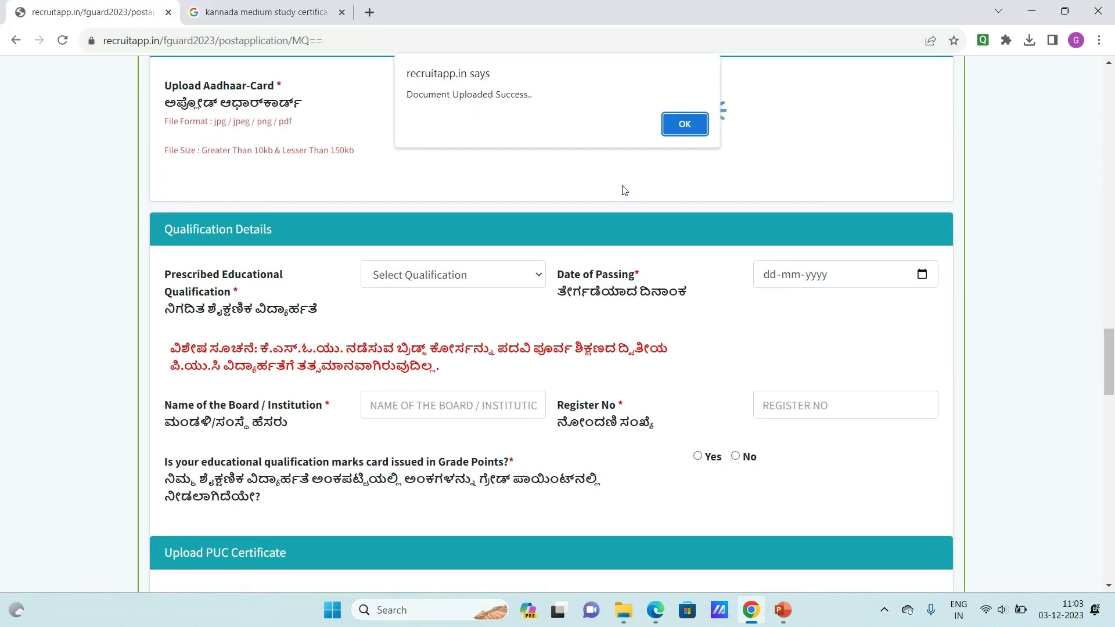
{"action": "left_click", "coordinate": [678, 127]}
{"action": "scroll", "coordinate": [383, 200], "scroll_direction": "down", "scroll_amount": 2}
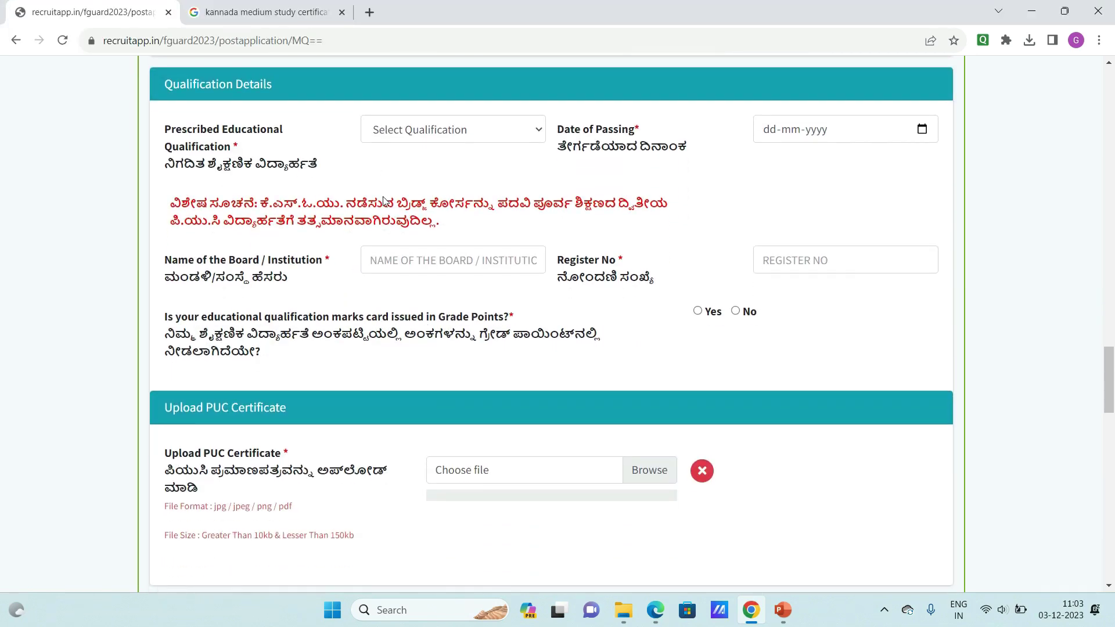
{"action": "scroll", "coordinate": [383, 200], "scroll_direction": "up", "scroll_amount": 1}
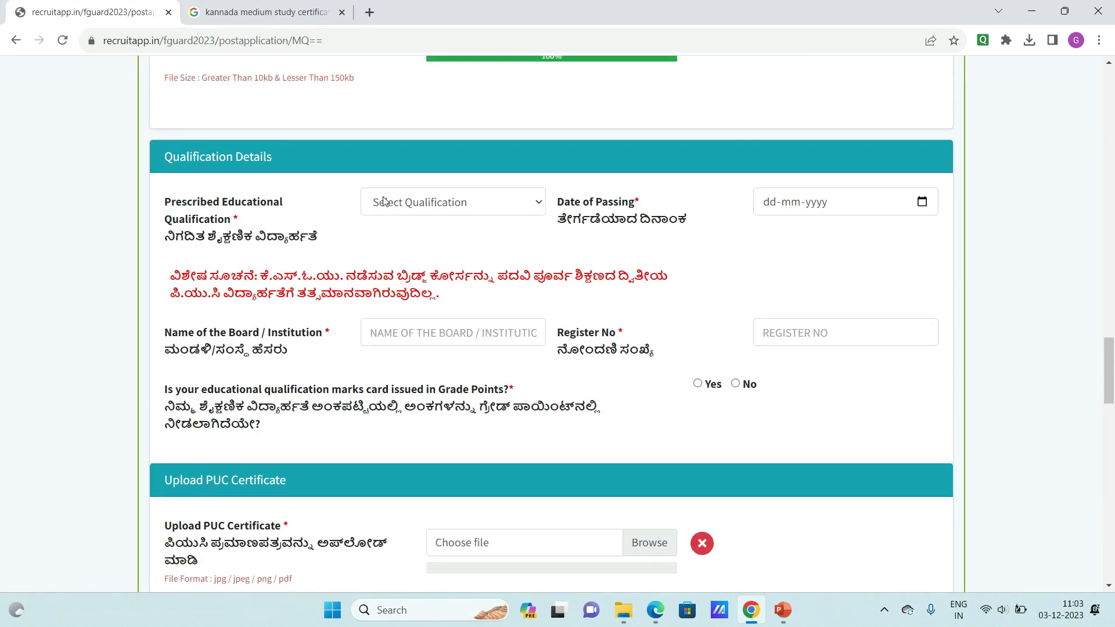
- Choose PUC Equivalent as the prescribed qualification and view the accepted equivalent boards
{"action": "left_click", "coordinate": [416, 211]}
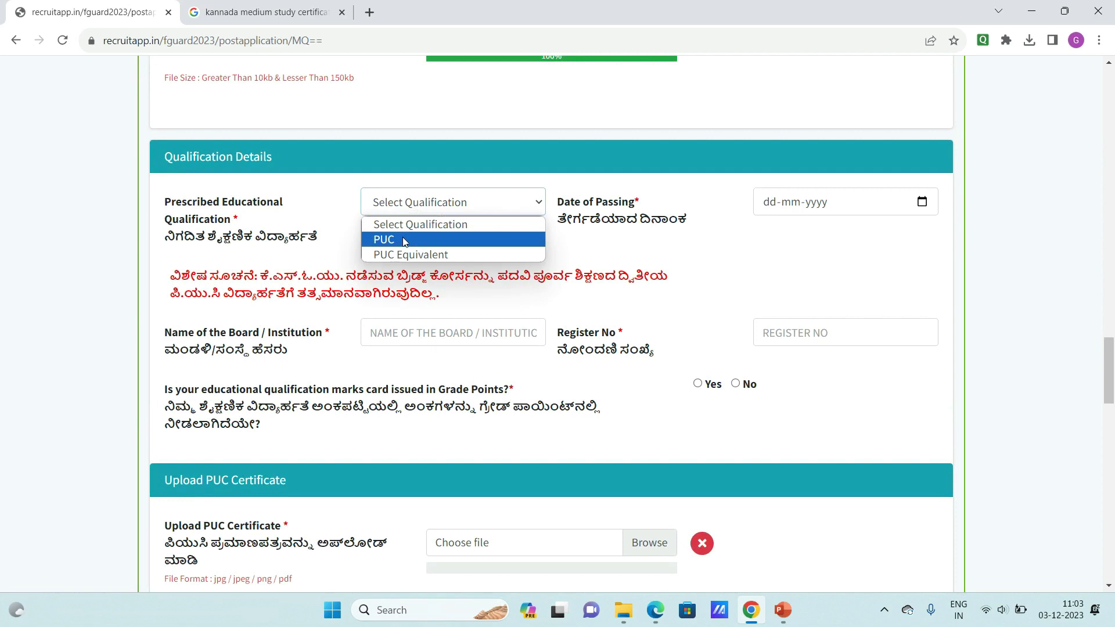
{"action": "left_click", "coordinate": [407, 255]}
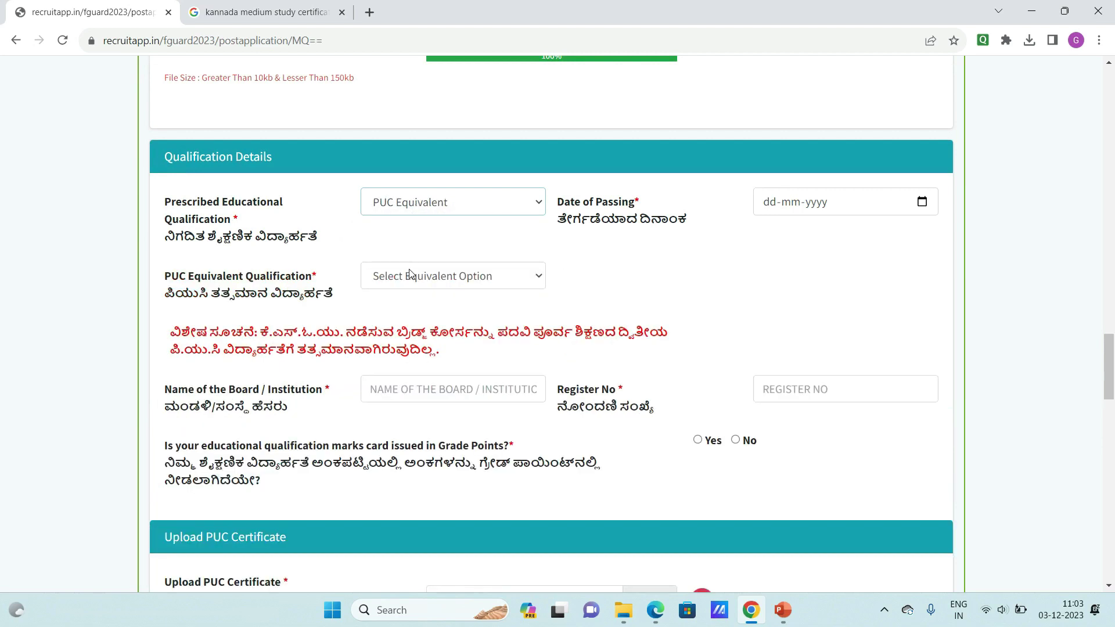
{"action": "left_click", "coordinate": [417, 285]}
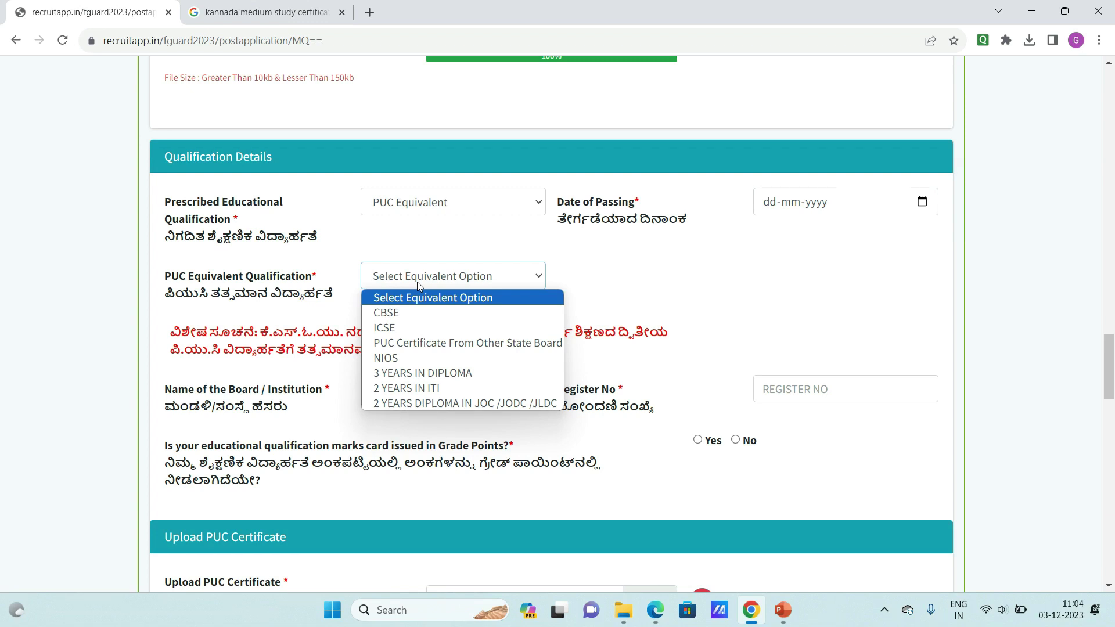
- Switch the prescribed qualification to PUC with date of passing 01-05-2018
{"action": "left_click", "coordinate": [440, 206]}
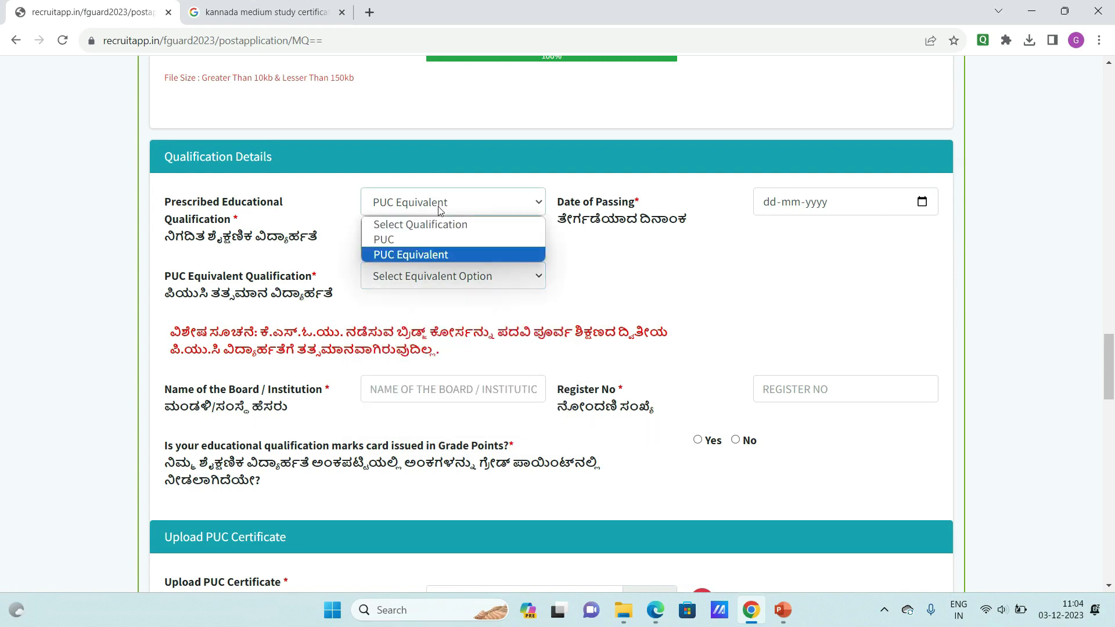
{"action": "left_click", "coordinate": [422, 238]}
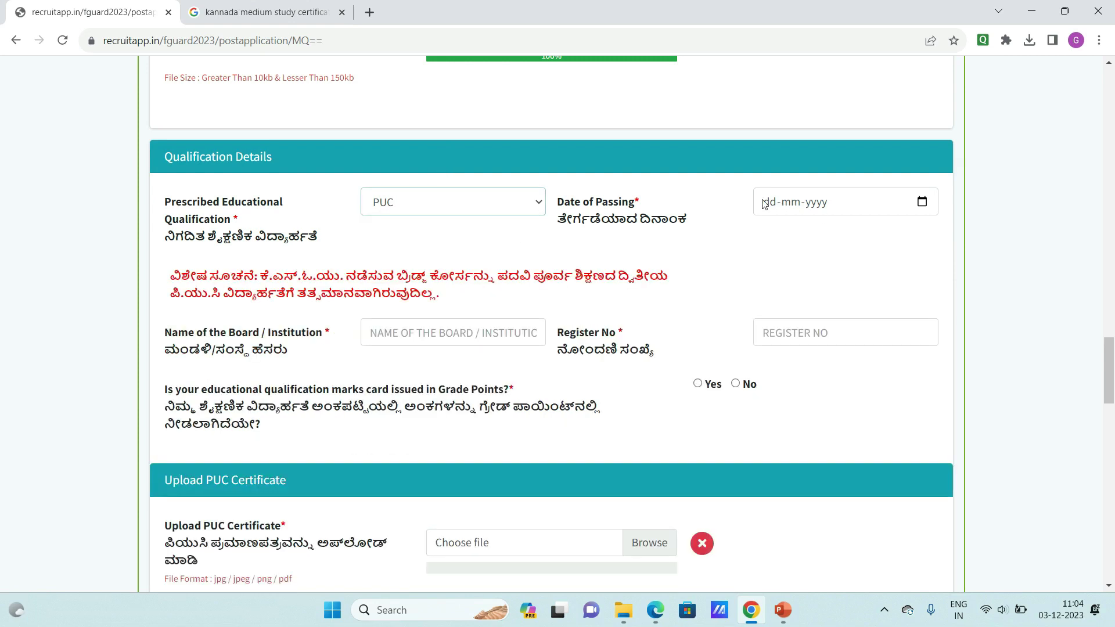
{"action": "left_click", "coordinate": [771, 205]}
{"action": "type", "text": "01-mm-yyyy"}
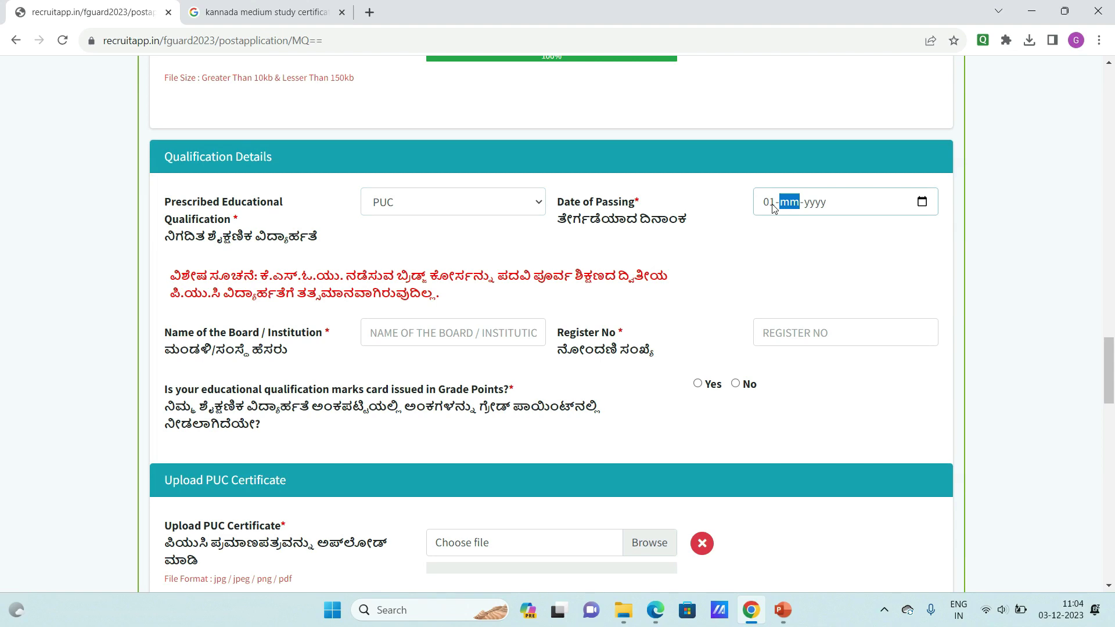
{"action": "type", "text": "05-2018"}
{"action": "scroll", "coordinate": [755, 232], "scroll_direction": "down", "scroll_amount": 2}
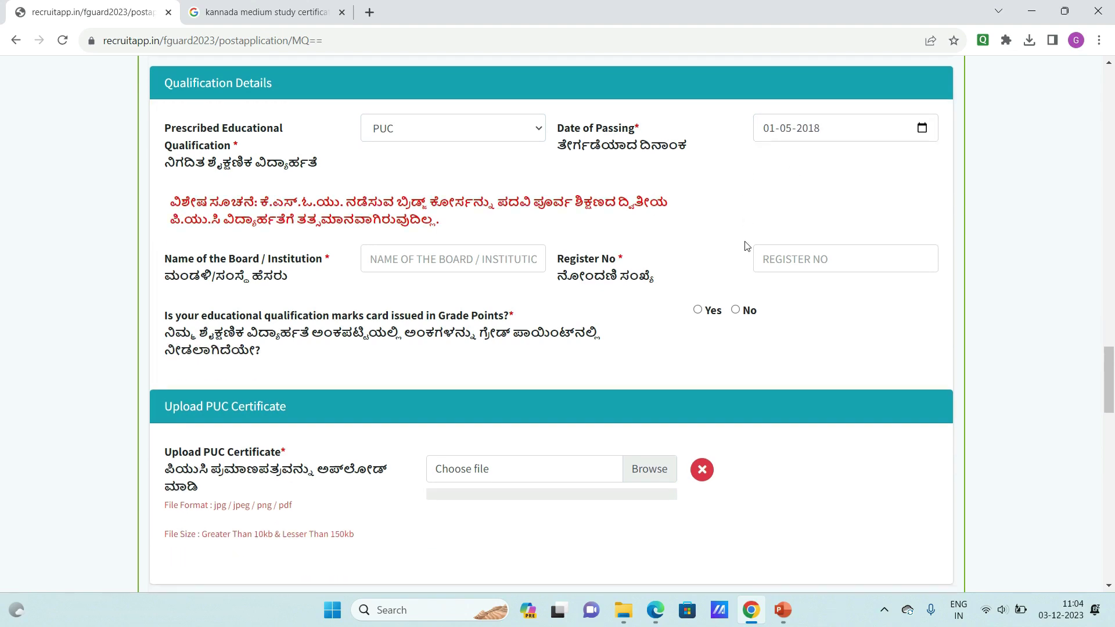
{"action": "left_click", "coordinate": [434, 184]}
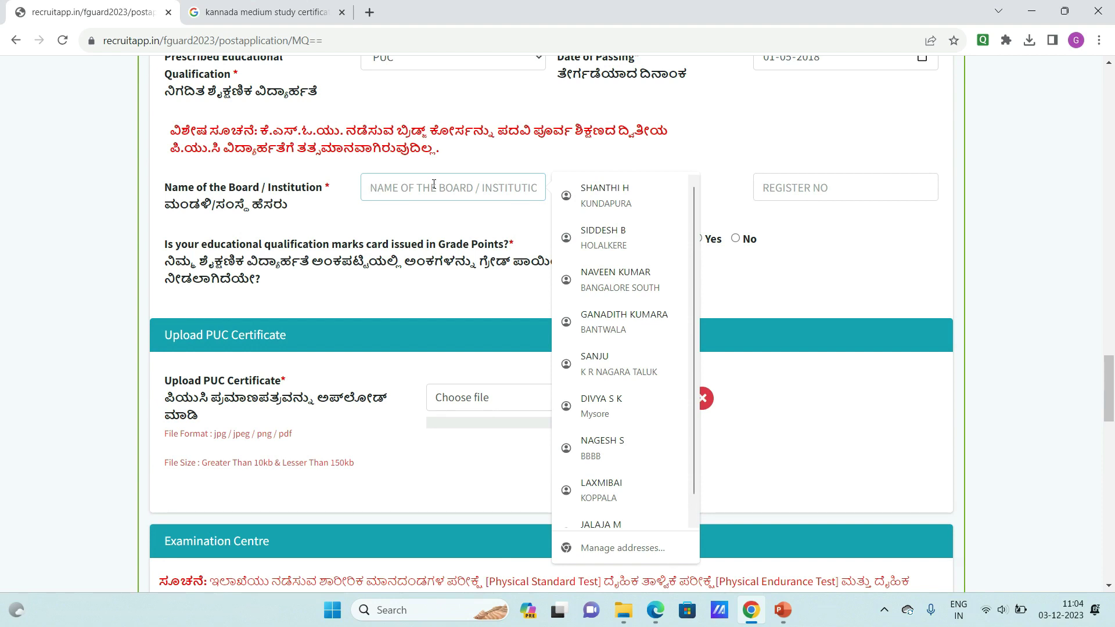
- Enter DPUE KARNATAKA as the Name of the Board / Institution, fixing the typos
{"action": "type", "text": "PU"}
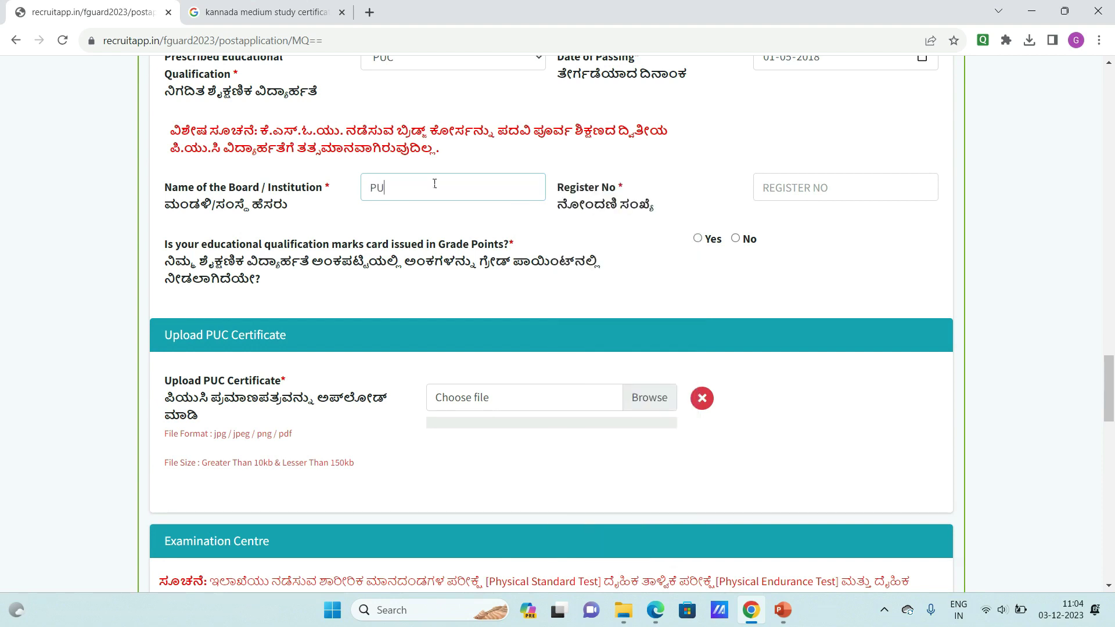
{"action": "key", "text": "BackSpace"}
{"action": "key", "text": "BackSpace"}
{"action": "type", "text": "DE"}
{"action": "key", "text": "BackSpace"}
{"action": "type", "text": "PUE KARNATAKA"}
- Fill in the PUC register number
{"action": "left_click", "coordinate": [857, 197]}
{"action": "type", "text": "2960"}
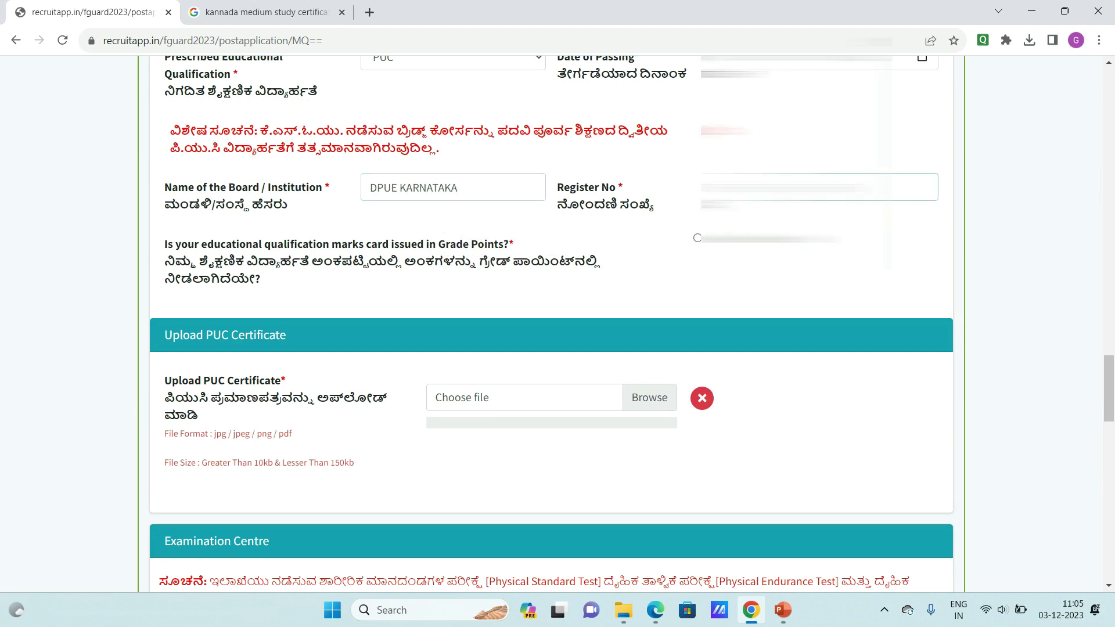
{"action": "scroll", "coordinate": [385, 235], "scroll_direction": "down", "scroll_amount": 1}
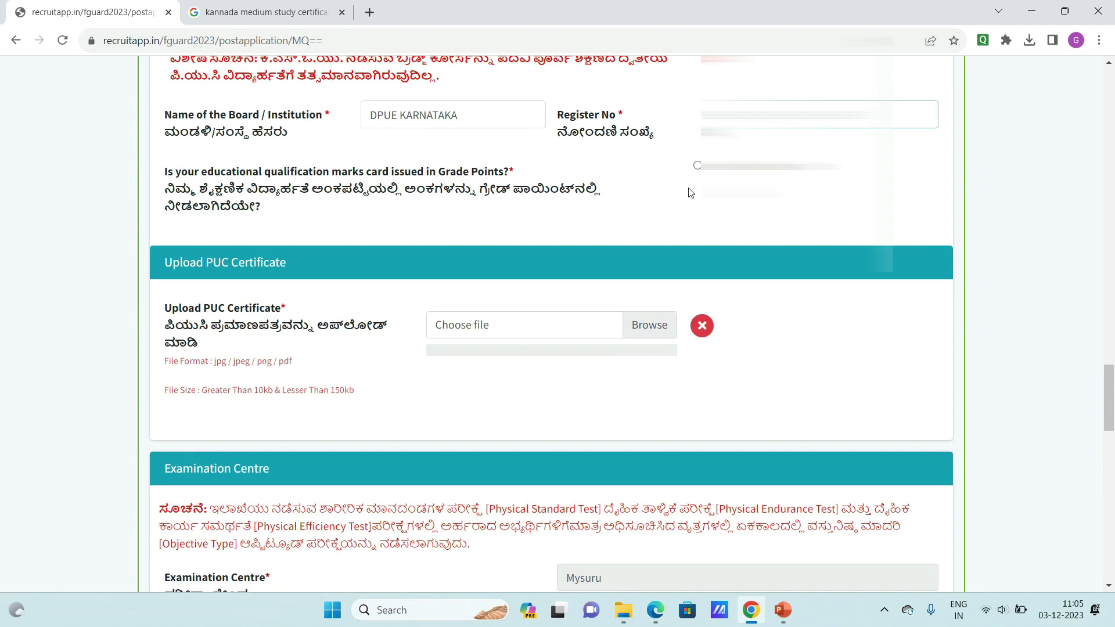
{"action": "scroll", "coordinate": [685, 197], "scroll_direction": "up", "scroll_amount": 1}
{"action": "scroll", "coordinate": [683, 202], "scroll_direction": "up", "scroll_amount": 1}
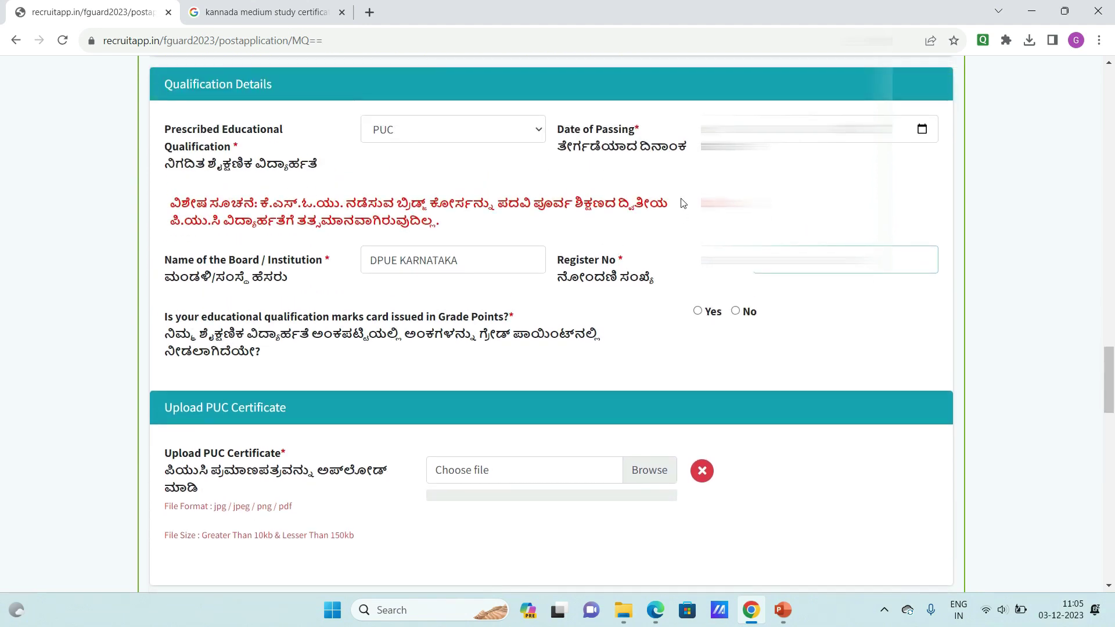
{"action": "scroll", "coordinate": [683, 203], "scroll_direction": "down", "scroll_amount": 1}
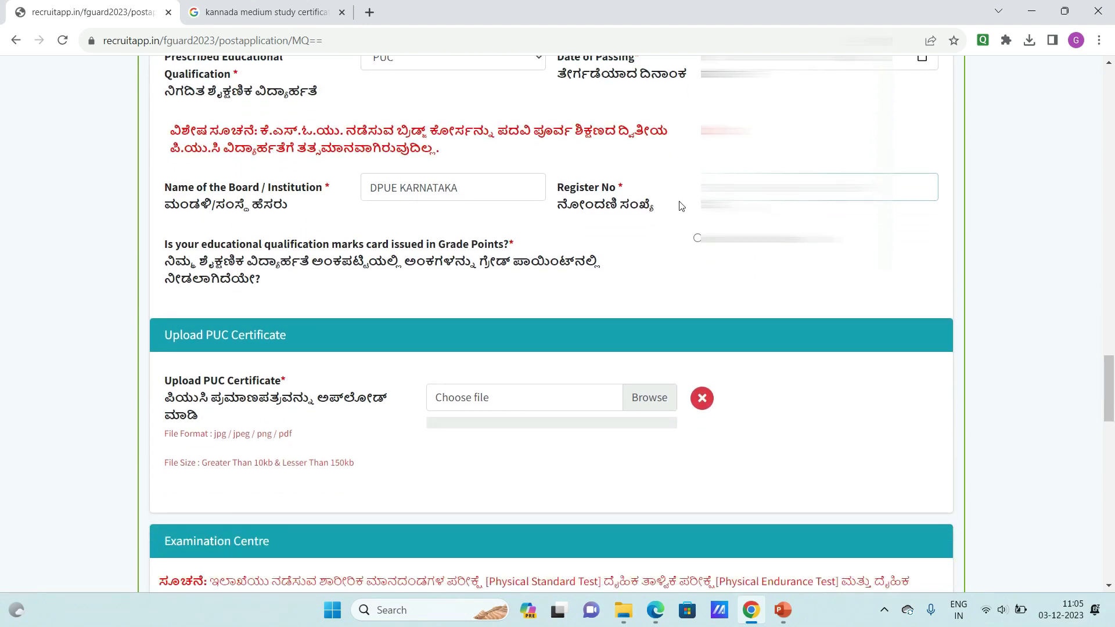
- Select the grade-points answer and enter PUC maximum marks 600 and obtained marks 526
{"action": "left_click", "coordinate": [697, 237]}
{"action": "scroll", "coordinate": [395, 249], "scroll_direction": "down", "scroll_amount": 1}
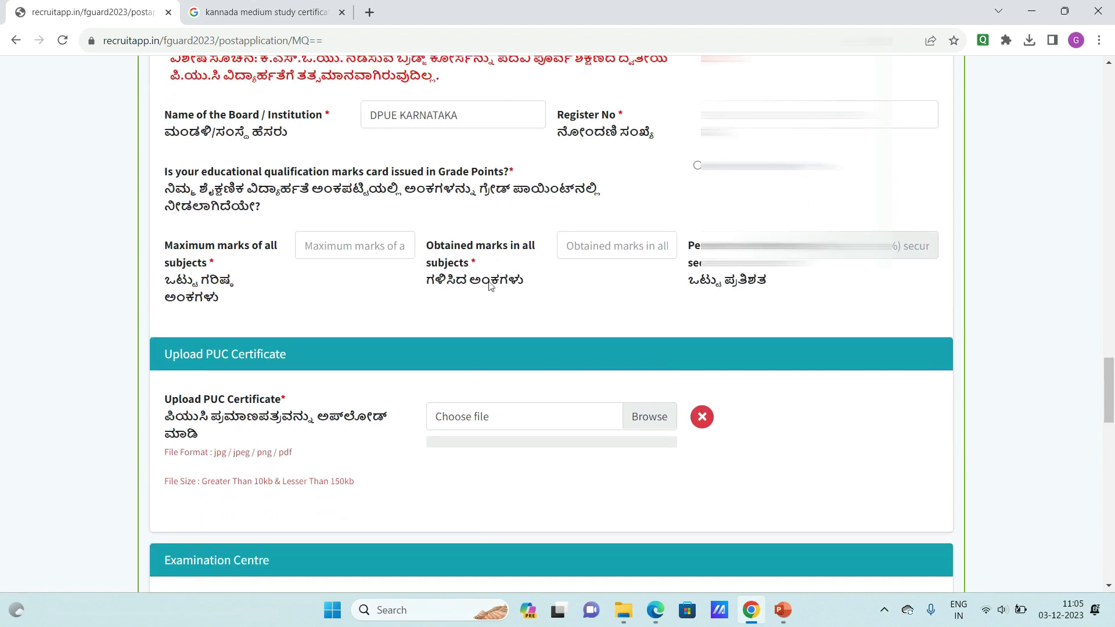
{"action": "left_click", "coordinate": [395, 256]}
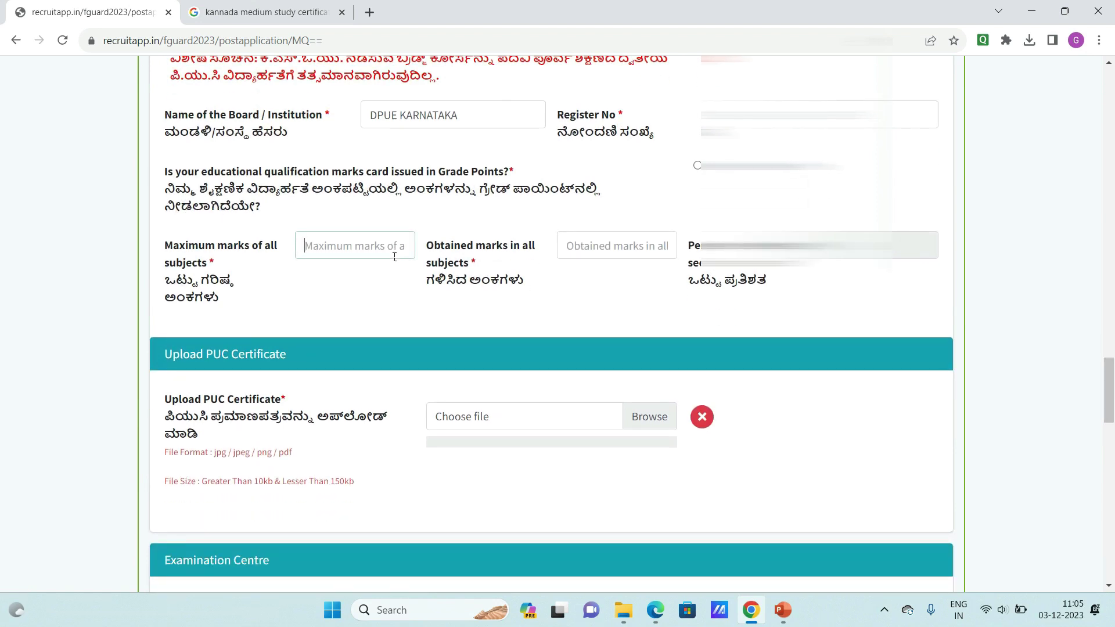
{"action": "type", "text": "600"}
{"action": "left_click", "coordinate": [602, 245]}
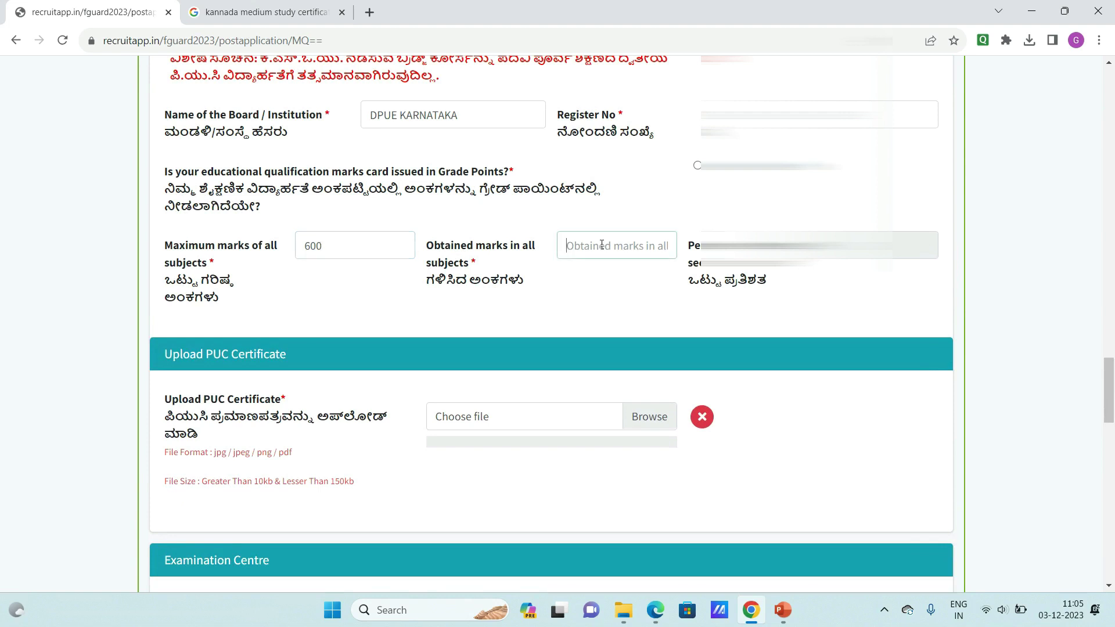
{"action": "type", "text": "526"}
{"action": "left_click", "coordinate": [815, 292]}
{"action": "scroll", "coordinate": [827, 286], "scroll_direction": "down", "scroll_amount": 2}
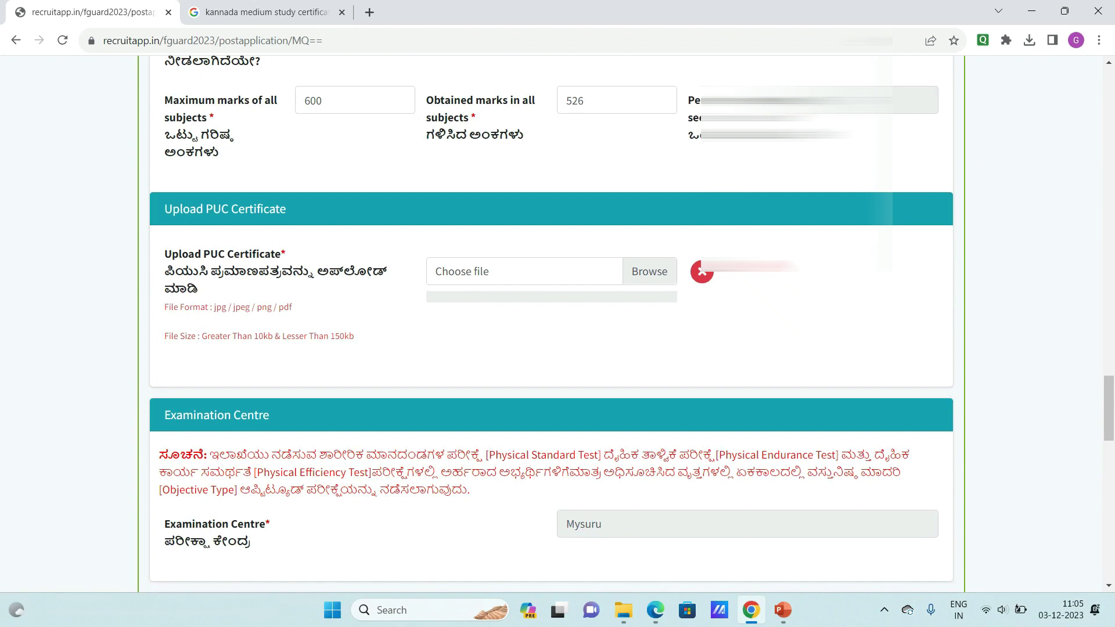
{"action": "scroll", "coordinate": [551, 325], "scroll_direction": "down", "scroll_amount": 1}
- Attach pucmc.jpg from Downloads under Upload PUC Certificate and acknowledge the success alert
{"action": "scroll", "coordinate": [552, 326], "scroll_direction": "up", "scroll_amount": 3}
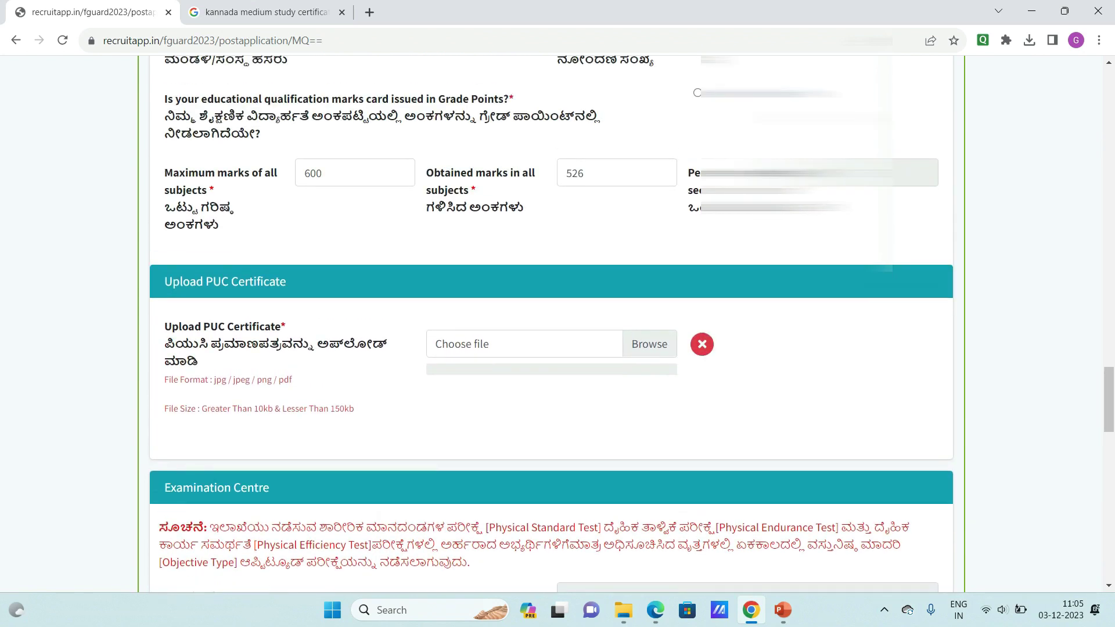
{"action": "scroll", "coordinate": [552, 326], "scroll_direction": "down", "scroll_amount": 2}
{"action": "scroll", "coordinate": [459, 189], "scroll_direction": "down", "scroll_amount": 2}
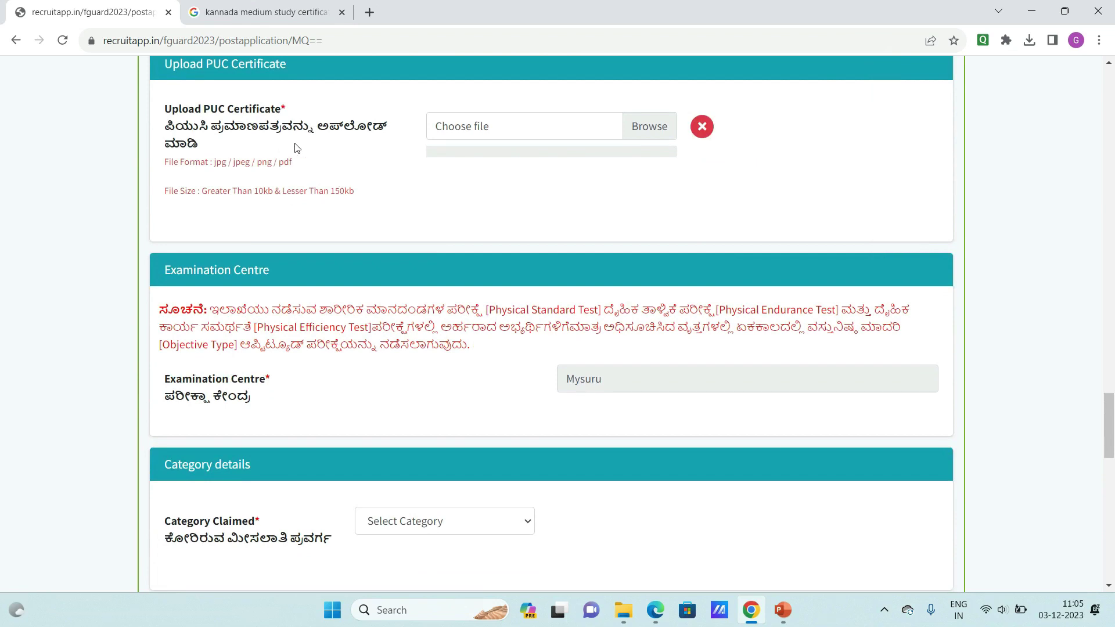
{"action": "left_click", "coordinate": [579, 134]}
{"action": "left_click", "coordinate": [168, 221]}
{"action": "scroll", "coordinate": [227, 247], "scroll_direction": "down", "scroll_amount": 1}
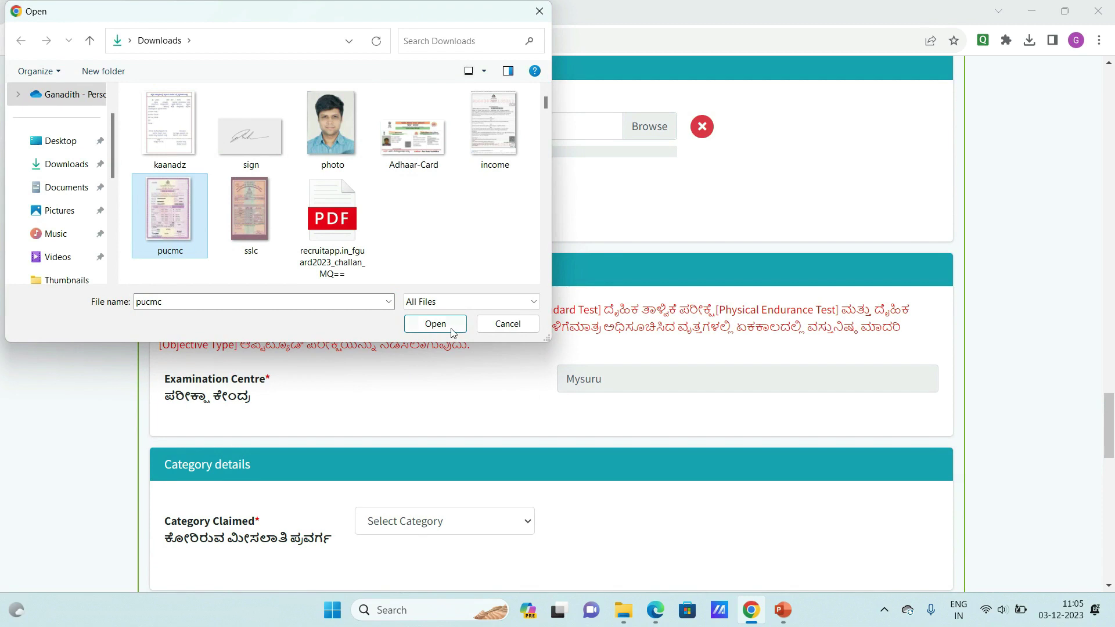
{"action": "left_click", "coordinate": [435, 323]}
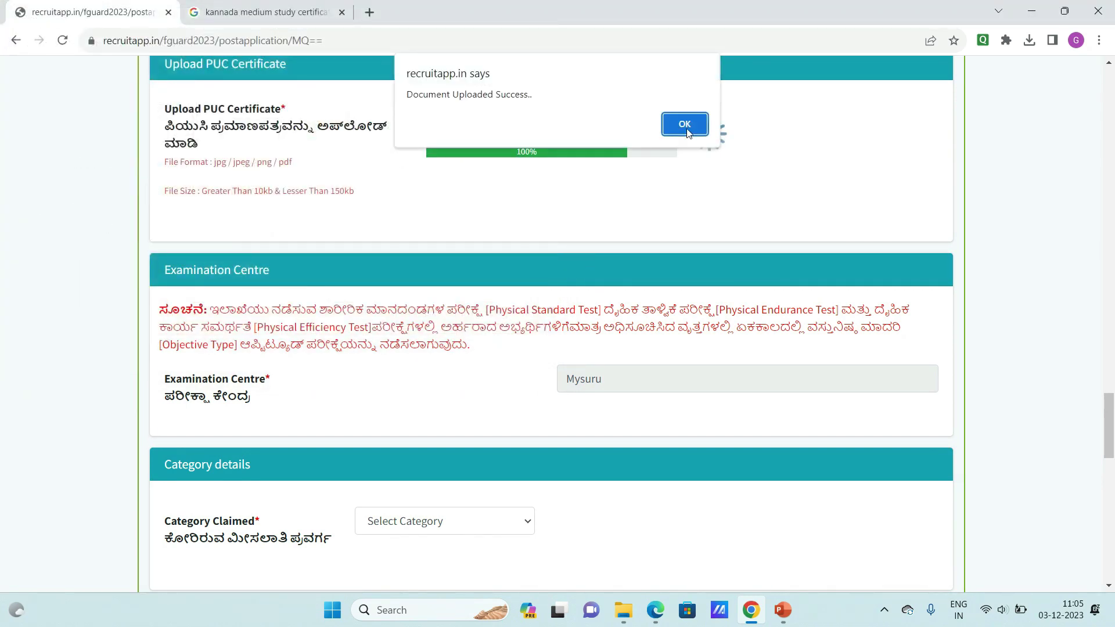
{"action": "left_click", "coordinate": [681, 134]}
{"action": "scroll", "coordinate": [684, 137], "scroll_direction": "down", "scroll_amount": 1}
{"action": "scroll", "coordinate": [599, 162], "scroll_direction": "down", "scroll_amount": 1}
{"action": "scroll", "coordinate": [599, 162], "scroll_direction": "up", "scroll_amount": 2}
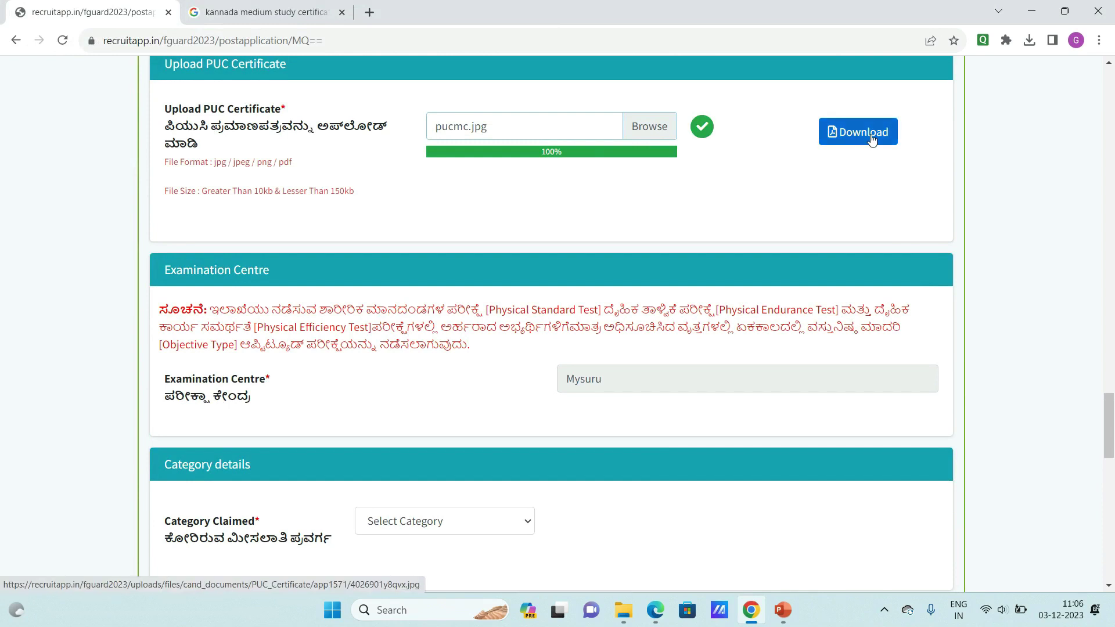
{"action": "scroll", "coordinate": [871, 139], "scroll_direction": "down", "scroll_amount": 2}
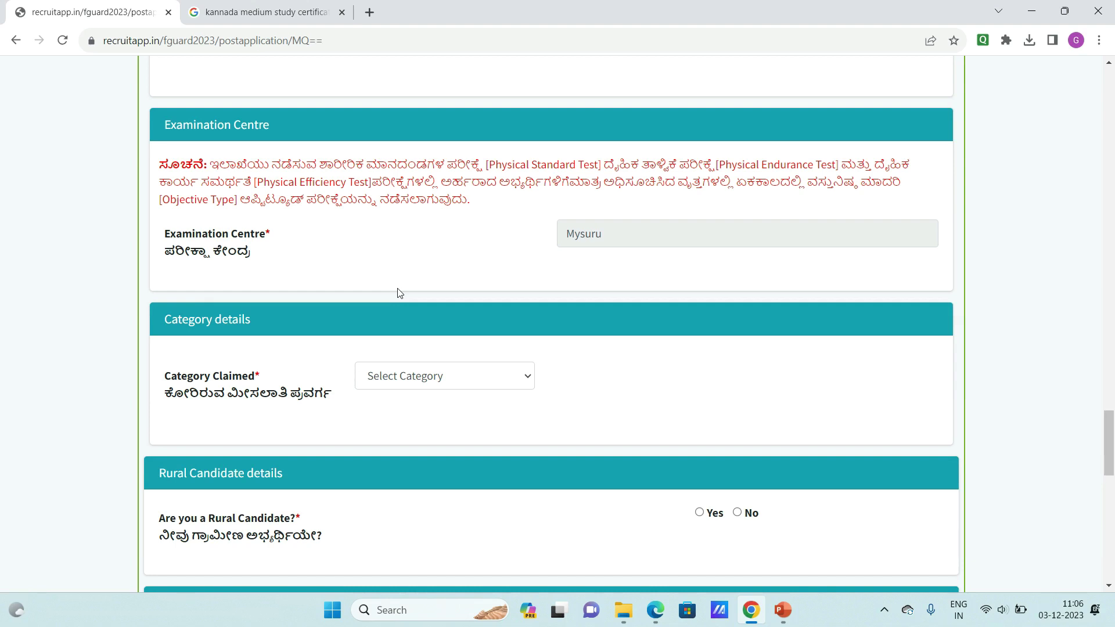
- Choose reservation category 2A
{"action": "scroll", "coordinate": [382, 289], "scroll_direction": "down", "scroll_amount": 1}
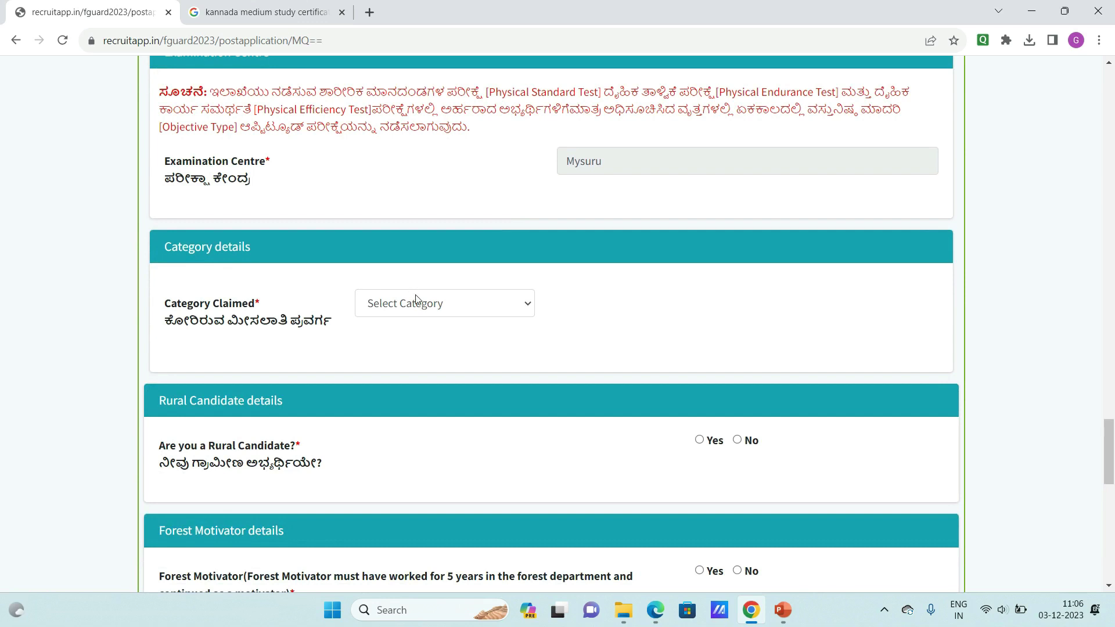
{"action": "scroll", "coordinate": [400, 285], "scroll_direction": "down", "scroll_amount": 1}
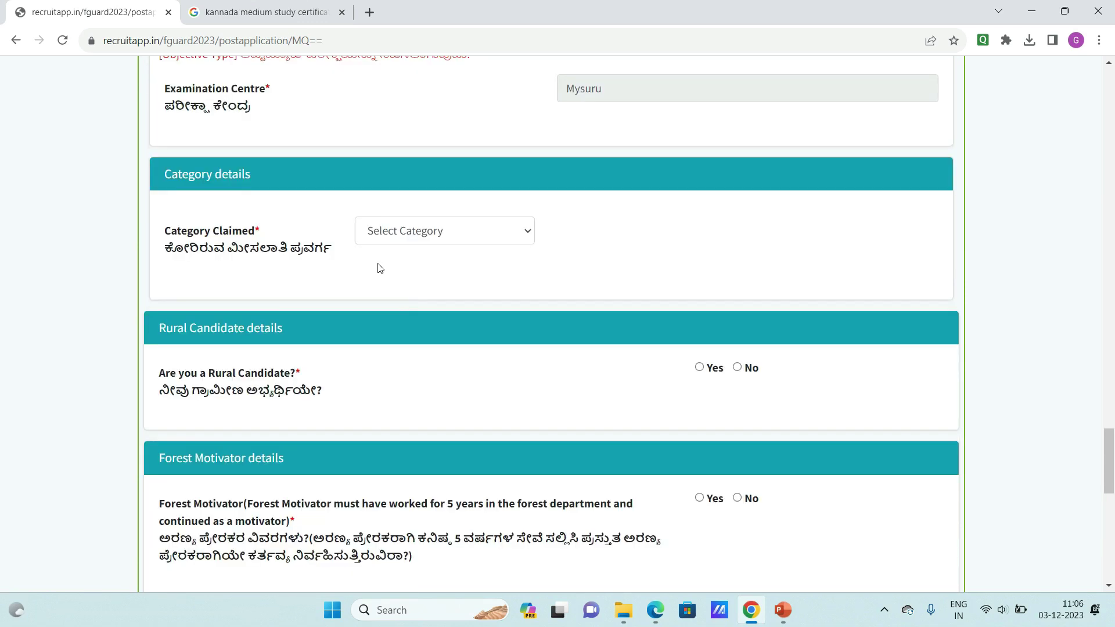
{"action": "left_click", "coordinate": [413, 237]}
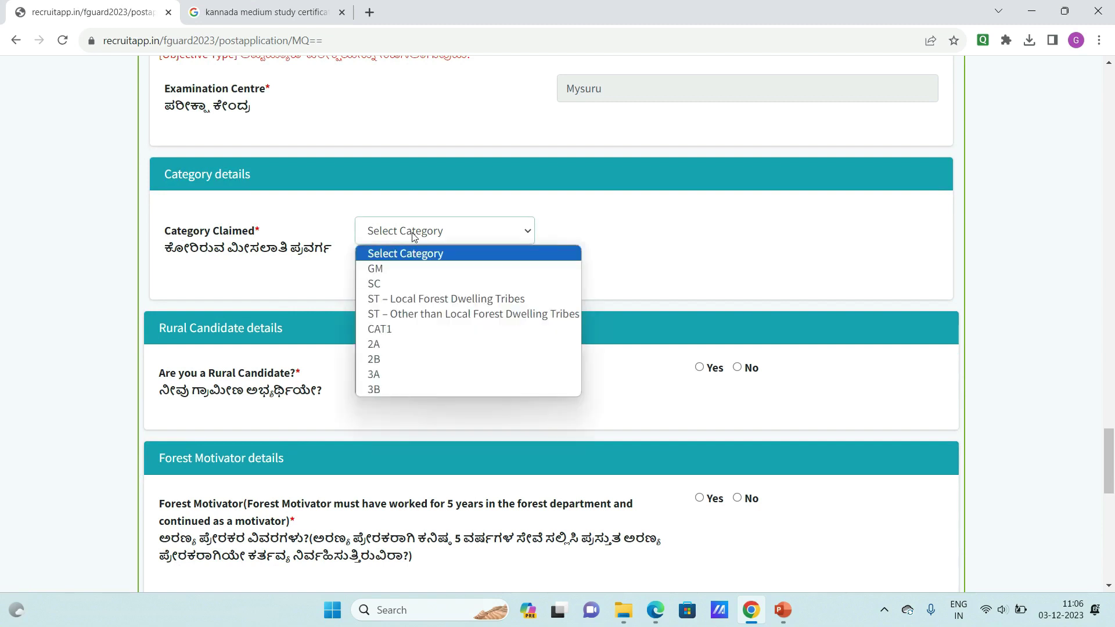
{"action": "left_click", "coordinate": [400, 346]}
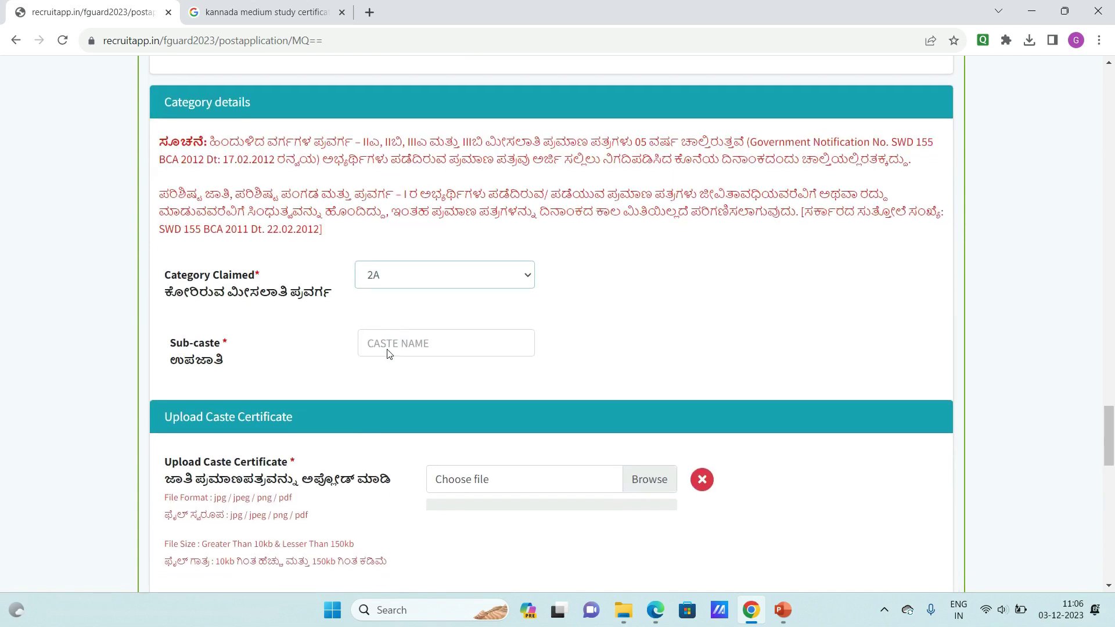
{"action": "scroll", "coordinate": [379, 322], "scroll_direction": "down", "scroll_amount": 1}
- Enter KUMBARA as the sub-caste, correcting the misspelling
{"action": "left_click", "coordinate": [443, 272]}
{"action": "type", "text": "KUMRA"}
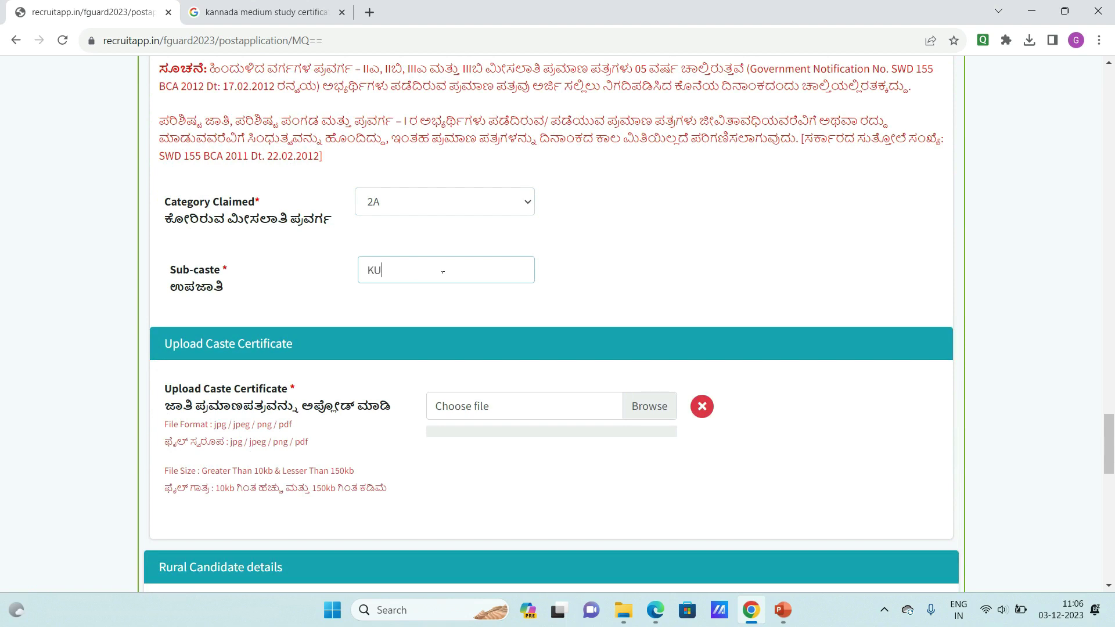
{"action": "key", "text": "BackSpace"}
{"action": "key", "text": "BackSpace"}
{"action": "type", "text": "BARA"}
{"action": "left_click", "coordinate": [626, 298]}
{"action": "scroll", "coordinate": [475, 257], "scroll_direction": "down", "scroll_amount": 2}
- Upload income.jpg as the caste certificate and dismiss the success alert
{"action": "left_click", "coordinate": [522, 266]}
{"action": "left_click", "coordinate": [490, 163]}
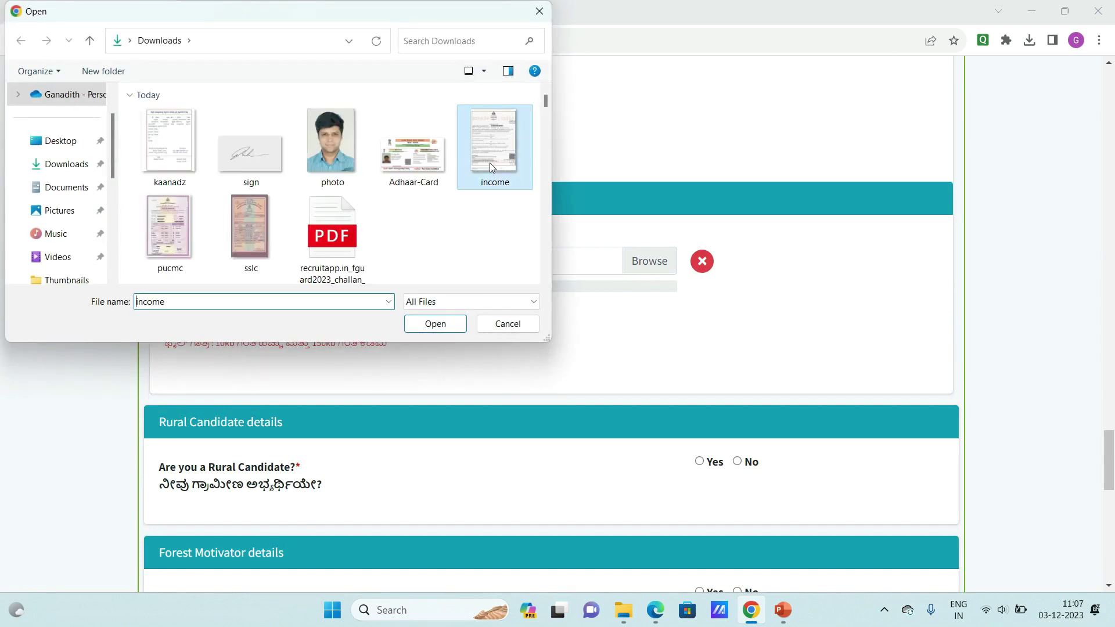
{"action": "left_click", "coordinate": [435, 323]}
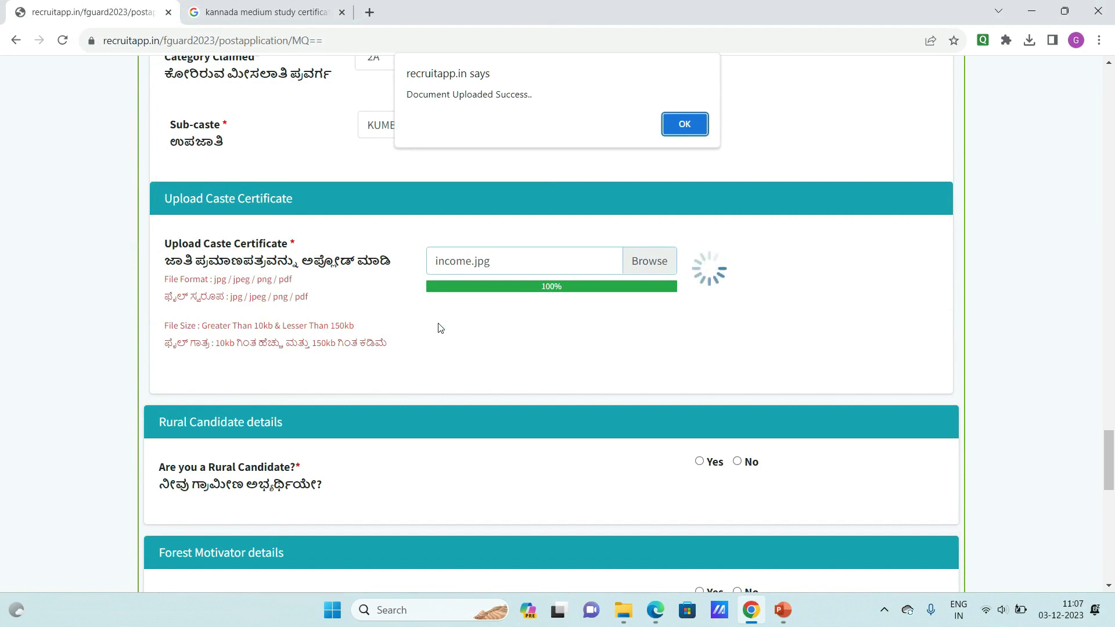
{"action": "left_click", "coordinate": [676, 124]}
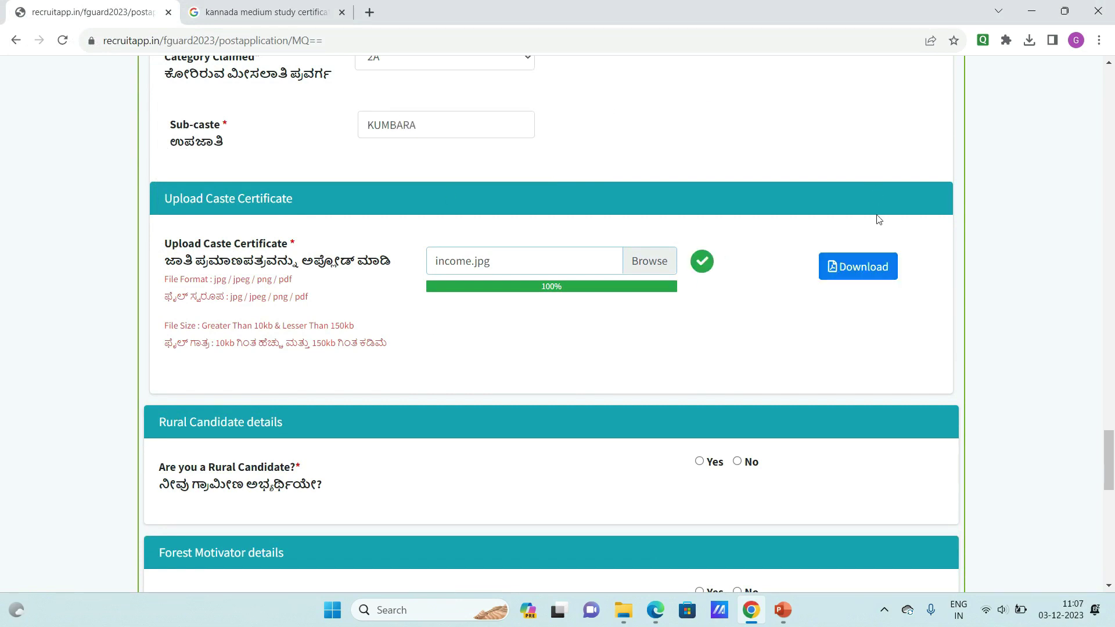
- Scroll down the form to reach the Rural Candidate details section
{"action": "scroll", "coordinate": [812, 296], "scroll_direction": "down", "scroll_amount": 1}
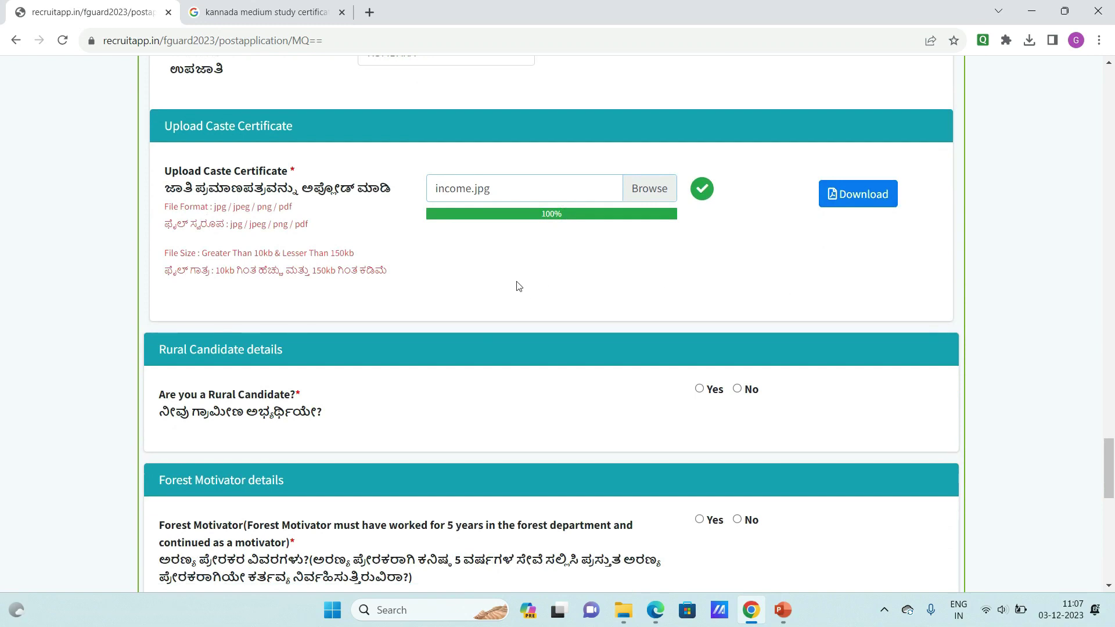
{"action": "scroll", "coordinate": [525, 251], "scroll_direction": "down", "scroll_amount": 1}
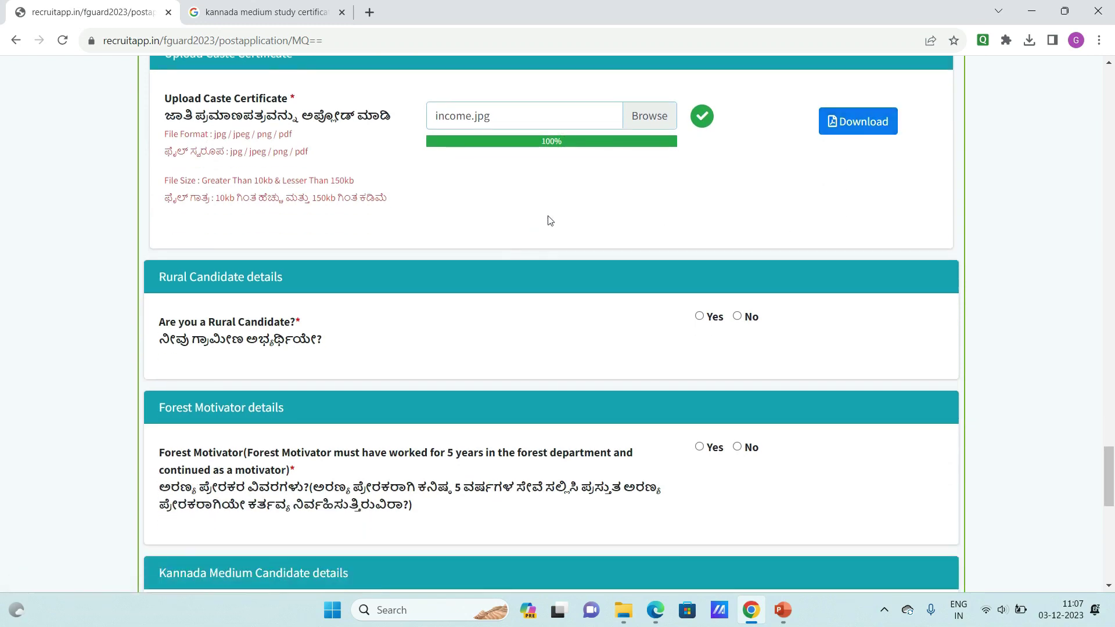
{"action": "scroll", "coordinate": [423, 217], "scroll_direction": "down", "scroll_amount": 3}
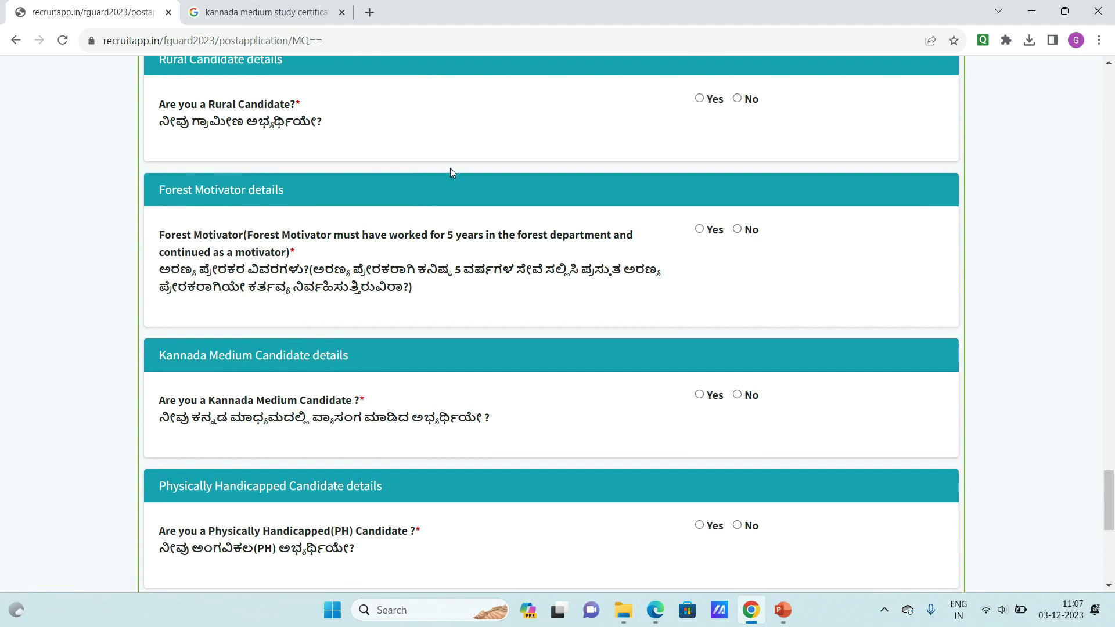
{"action": "scroll", "coordinate": [696, 134], "scroll_direction": "up", "scroll_amount": 1}
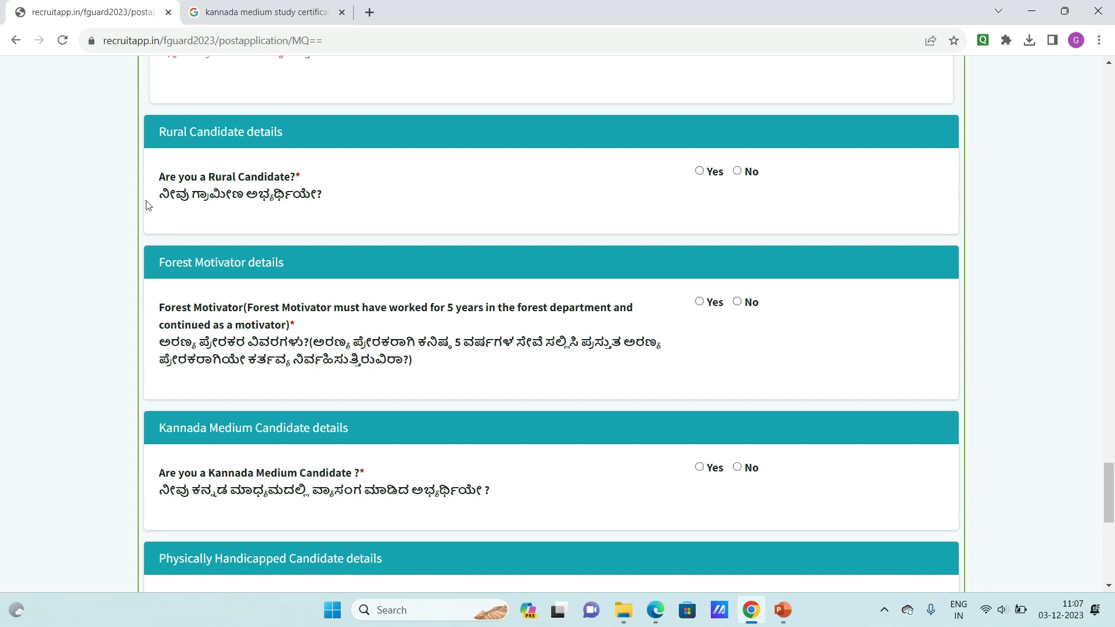
- Answer Yes to the Rural Candidate question
{"action": "left_click", "coordinate": [700, 171]}
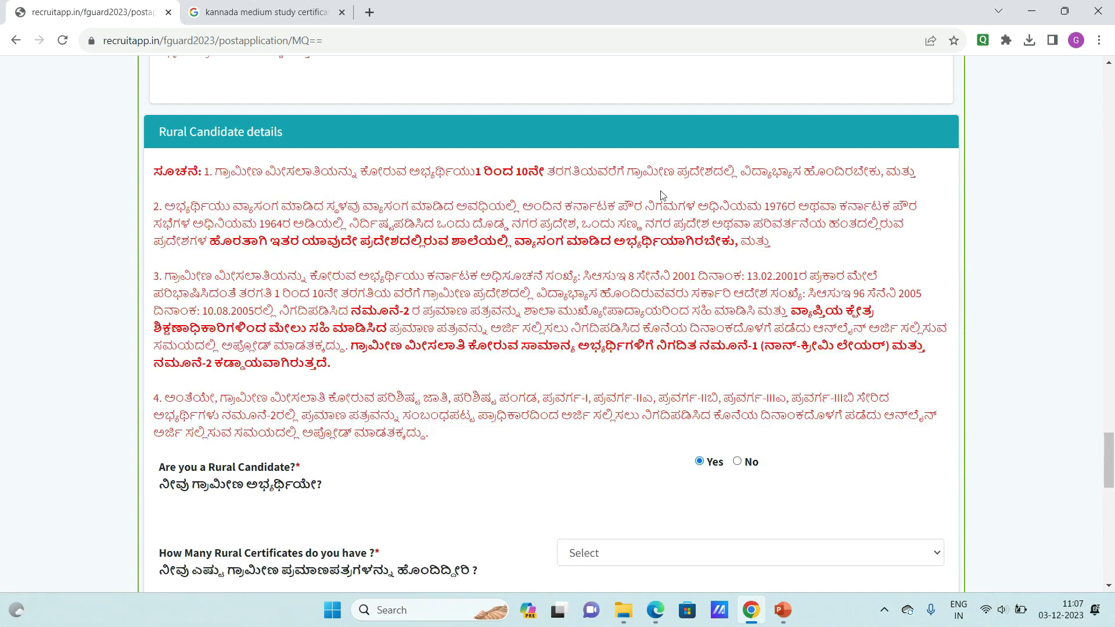
{"action": "scroll", "coordinate": [461, 248], "scroll_direction": "down", "scroll_amount": 2}
{"action": "scroll", "coordinate": [461, 248], "scroll_direction": "up", "scroll_amount": 2}
- Open the 'How Many Rural Certificates do you have?' dropdown
{"action": "scroll", "coordinate": [464, 249], "scroll_direction": "down", "scroll_amount": 1}
{"action": "scroll", "coordinate": [749, 319], "scroll_direction": "down", "scroll_amount": 1}
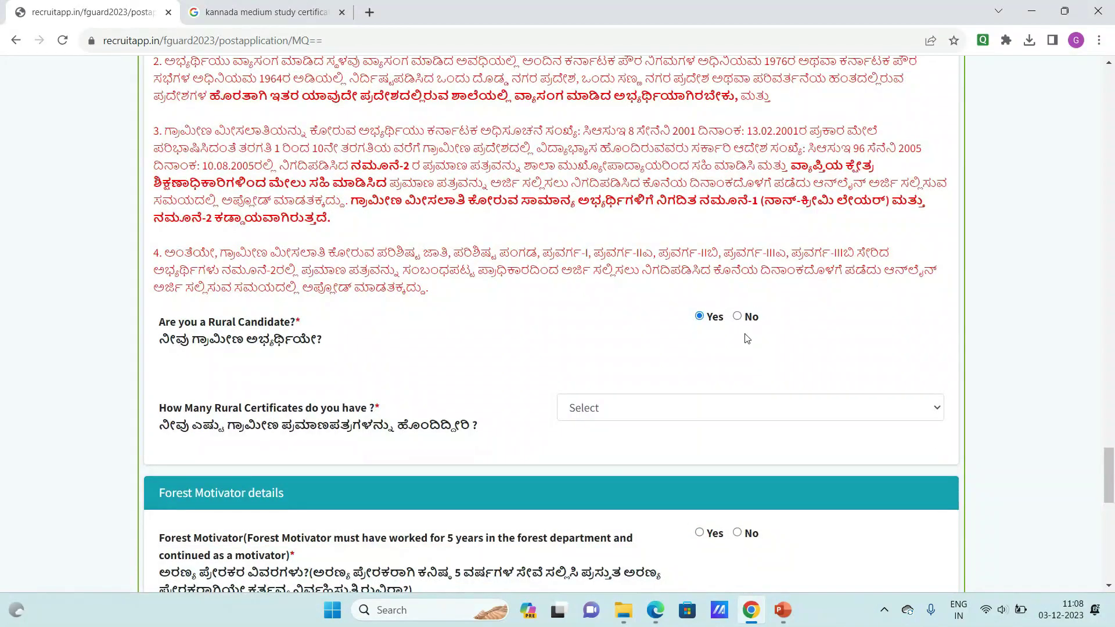
{"action": "scroll", "coordinate": [401, 394], "scroll_direction": "down", "scroll_amount": 1}
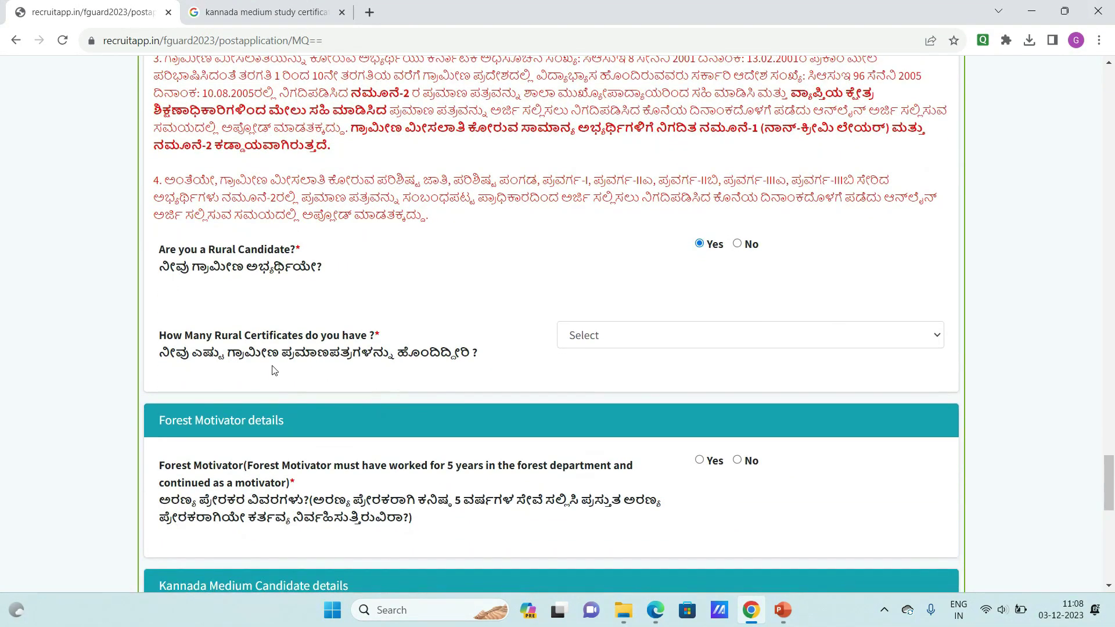
{"action": "left_click", "coordinate": [674, 343]}
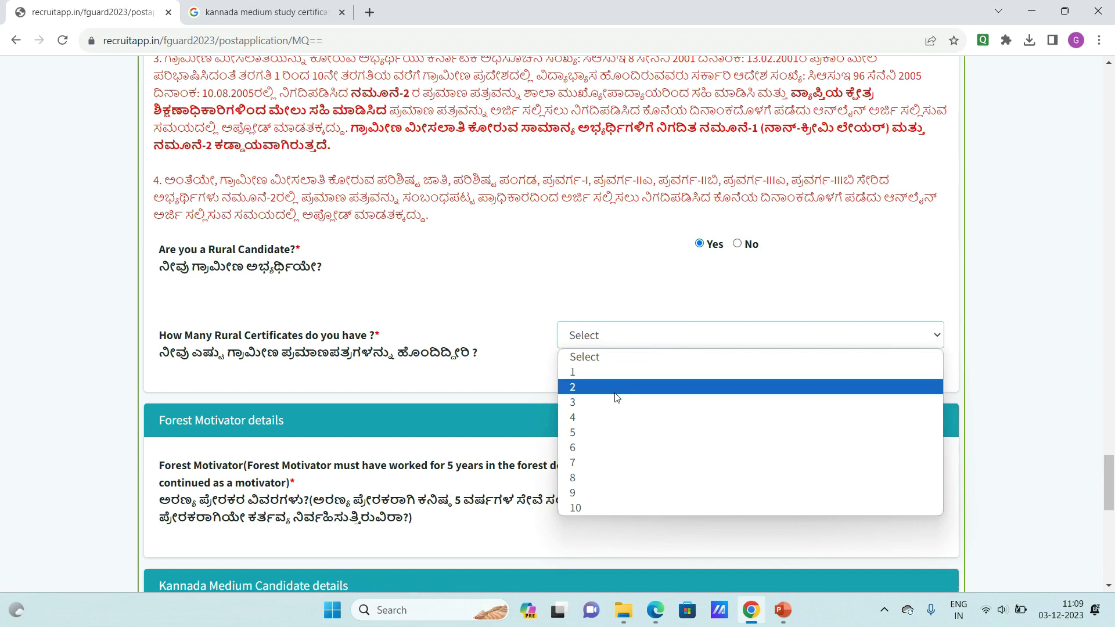
- Select 2 rural certificates and upload kaanadz.jpeg as Rural Certificate 1
{"action": "left_click", "coordinate": [584, 392]}
{"action": "scroll", "coordinate": [584, 393], "scroll_direction": "down", "scroll_amount": 3}
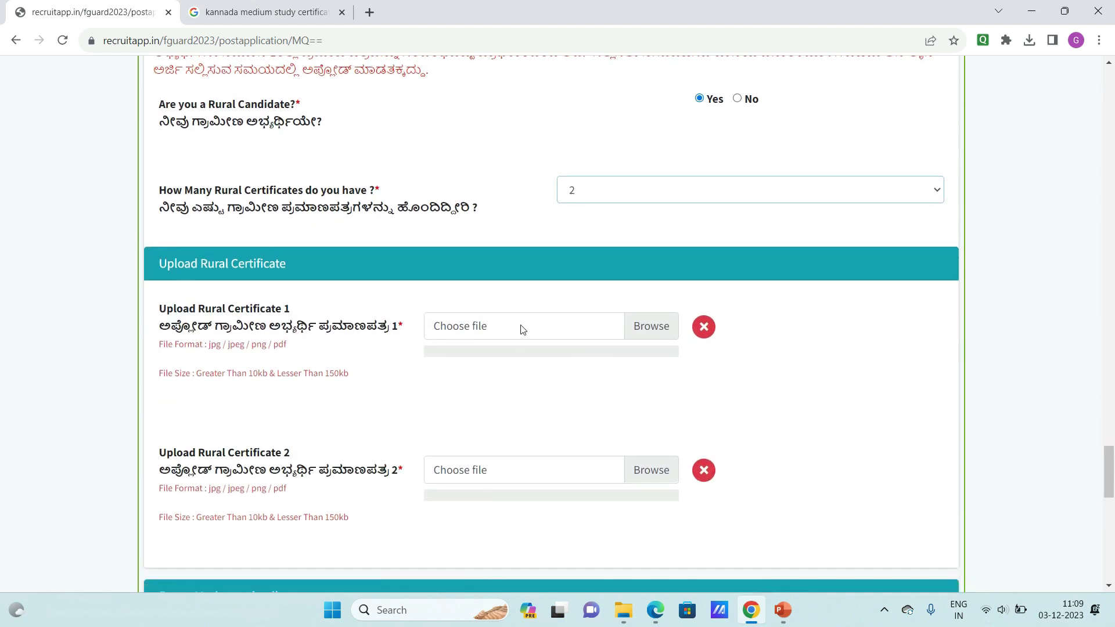
{"action": "left_click", "coordinate": [496, 328]}
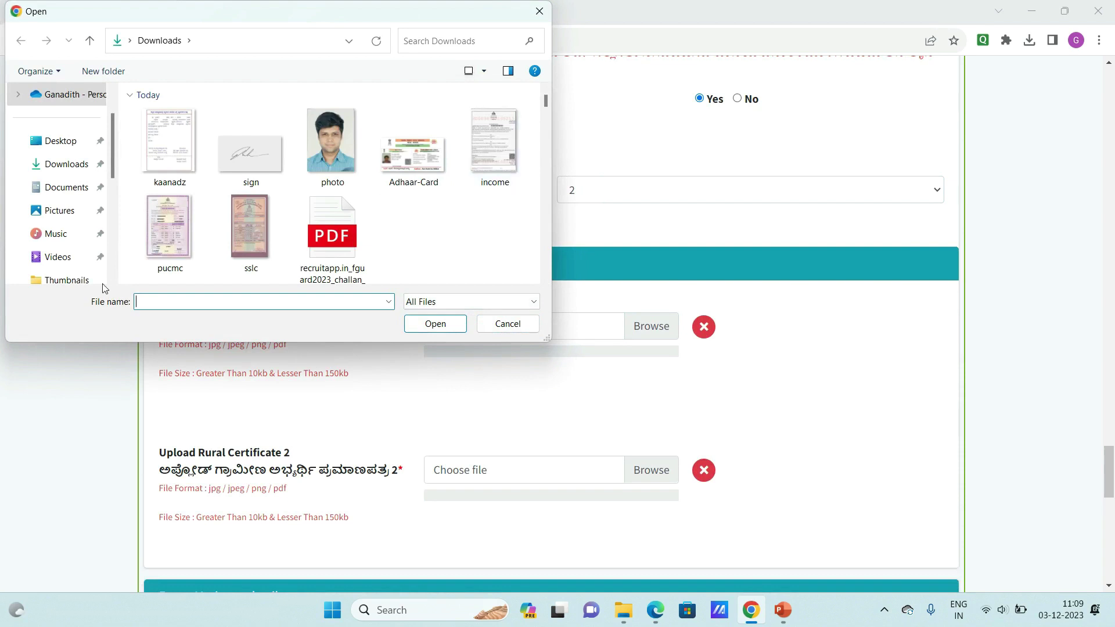
{"action": "left_click", "coordinate": [183, 129]}
{"action": "left_click", "coordinate": [433, 323]}
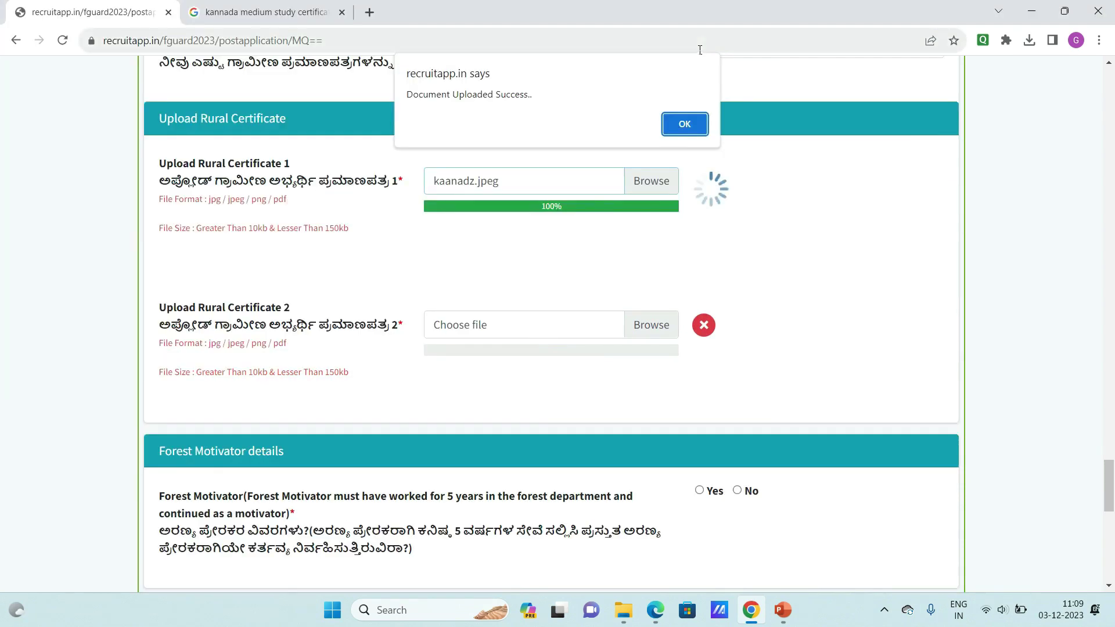
{"action": "left_click", "coordinate": [691, 123]}
- Upload kaanadz.jpeg as Rural Certificate 2 and dismiss the success alert
{"action": "left_click", "coordinate": [525, 328]}
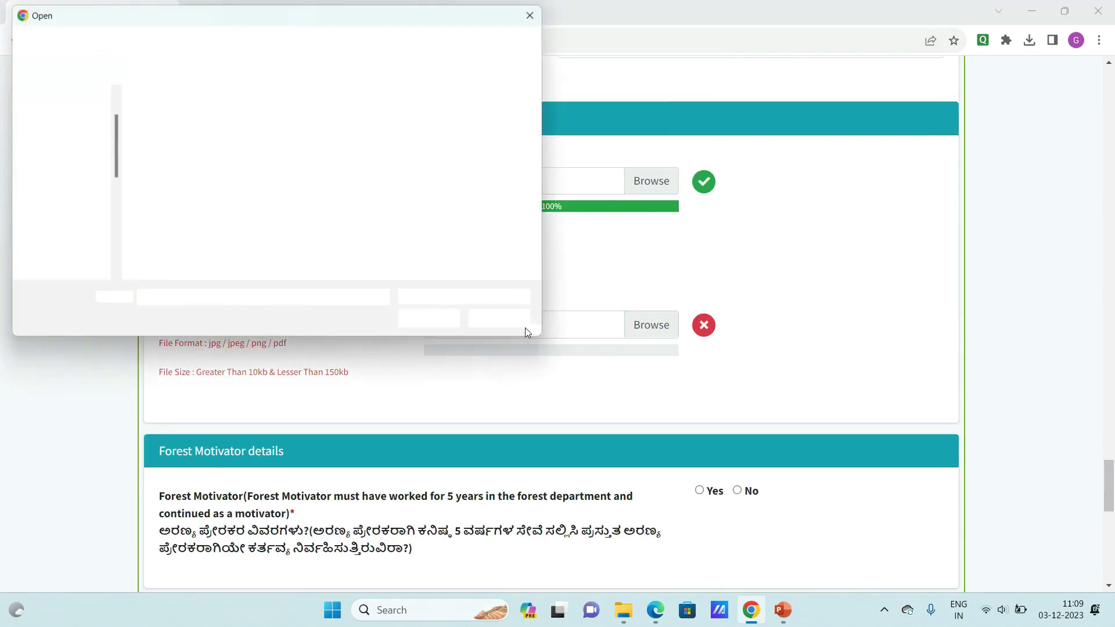
{"action": "left_click", "coordinate": [169, 143]}
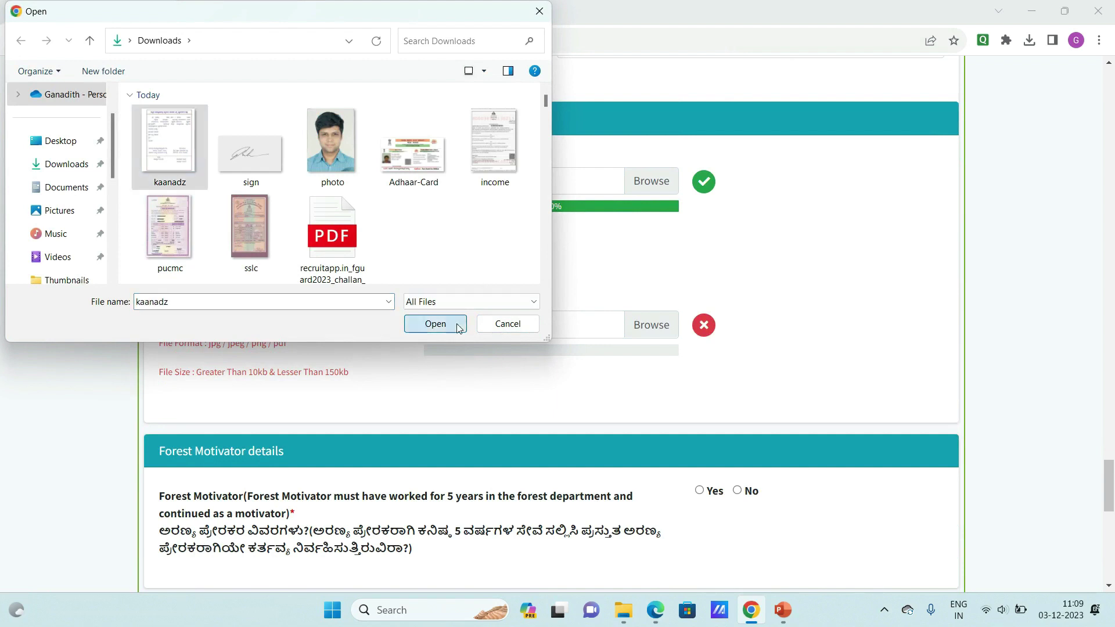
{"action": "left_click", "coordinate": [458, 323]}
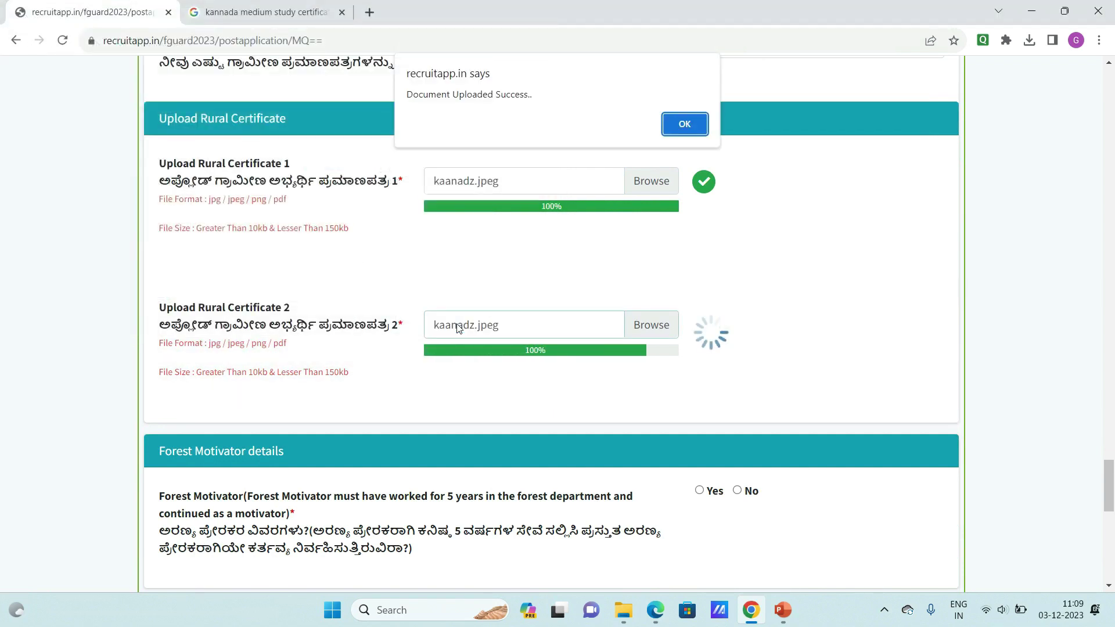
{"action": "left_click", "coordinate": [685, 123]}
{"action": "scroll", "coordinate": [530, 311], "scroll_direction": "down", "scroll_amount": 2}
{"action": "scroll", "coordinate": [529, 307], "scroll_direction": "down", "scroll_amount": 2}
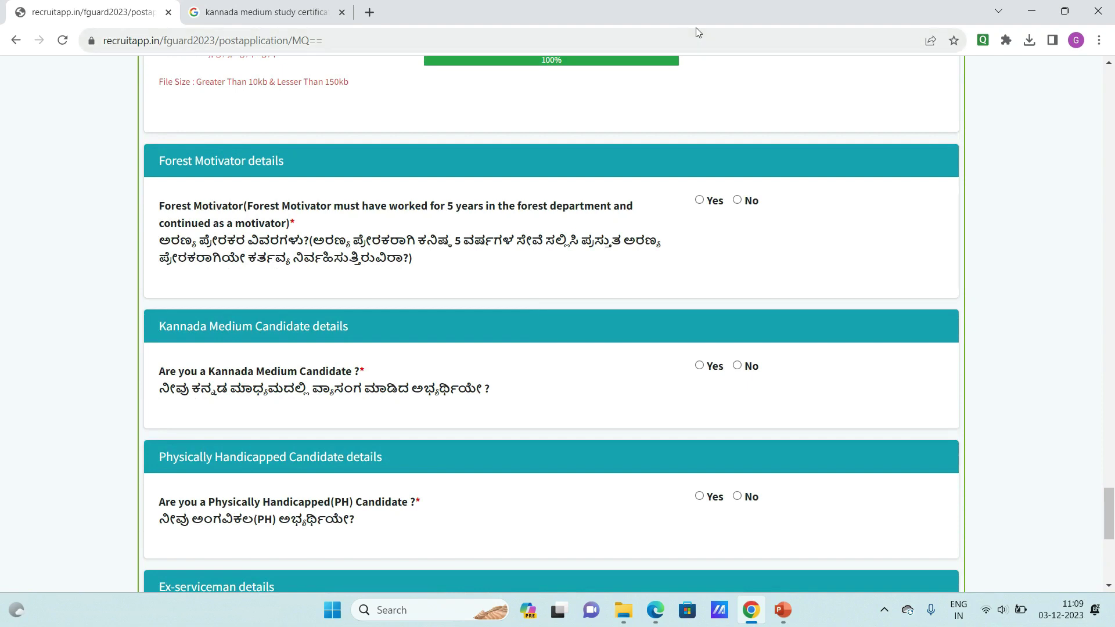
- Select No under Forest Motivator details
{"action": "left_click", "coordinate": [738, 200]}
{"action": "scroll", "coordinate": [736, 206], "scroll_direction": "down", "scroll_amount": 1}
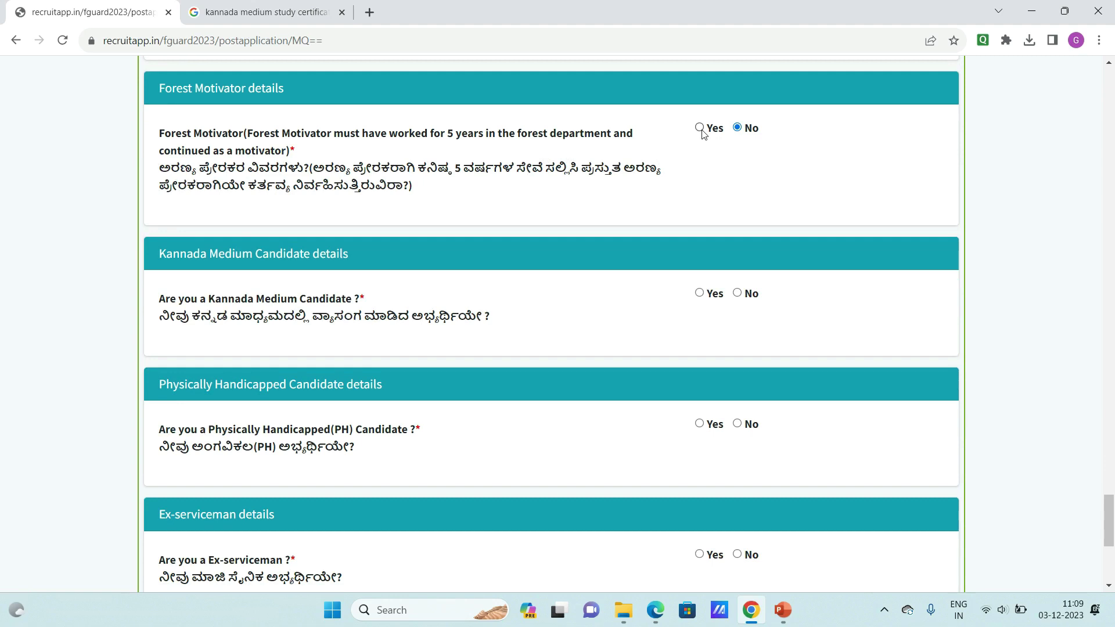
- Answer Yes to Kannada Medium Candidate and declare 2 Kannada medium certificates
{"action": "left_click", "coordinate": [708, 297]}
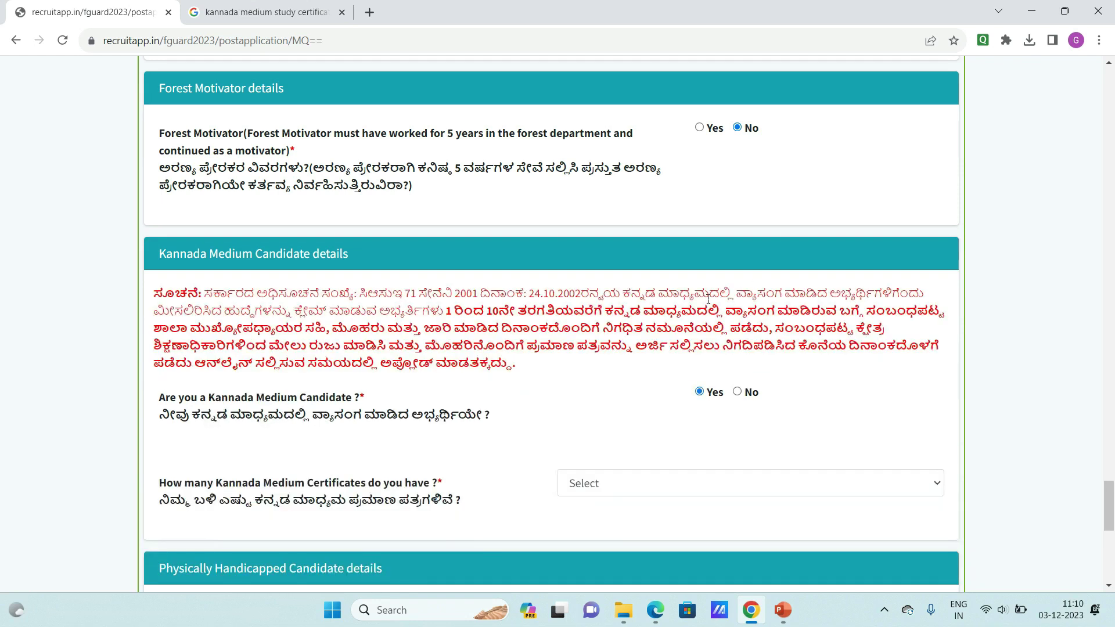
{"action": "scroll", "coordinate": [616, 329], "scroll_direction": "down", "scroll_amount": 3}
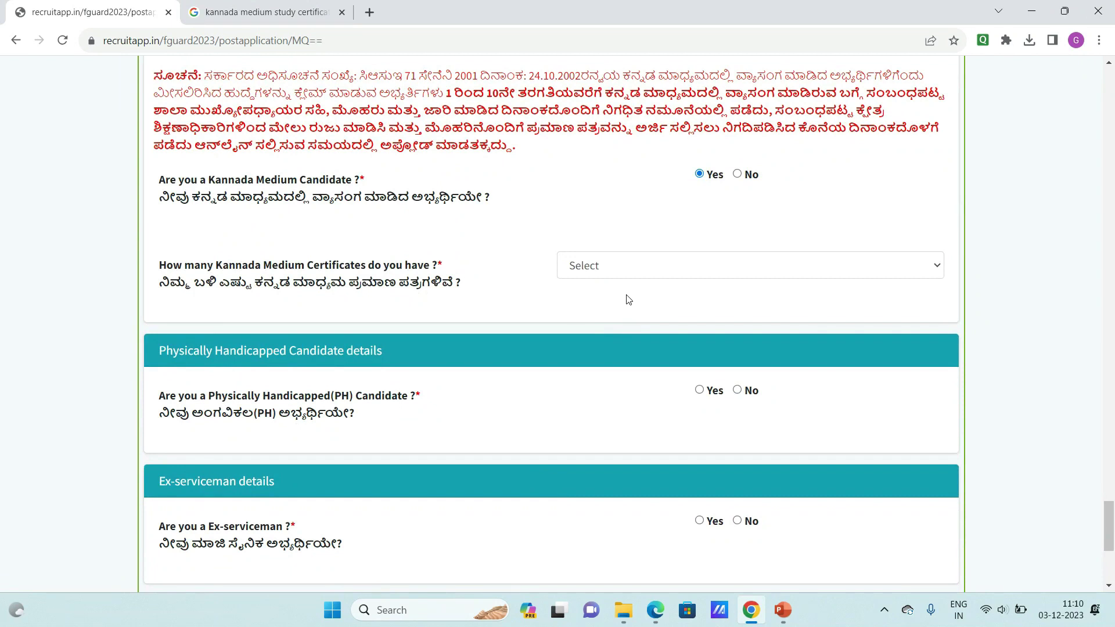
{"action": "left_click", "coordinate": [656, 273]}
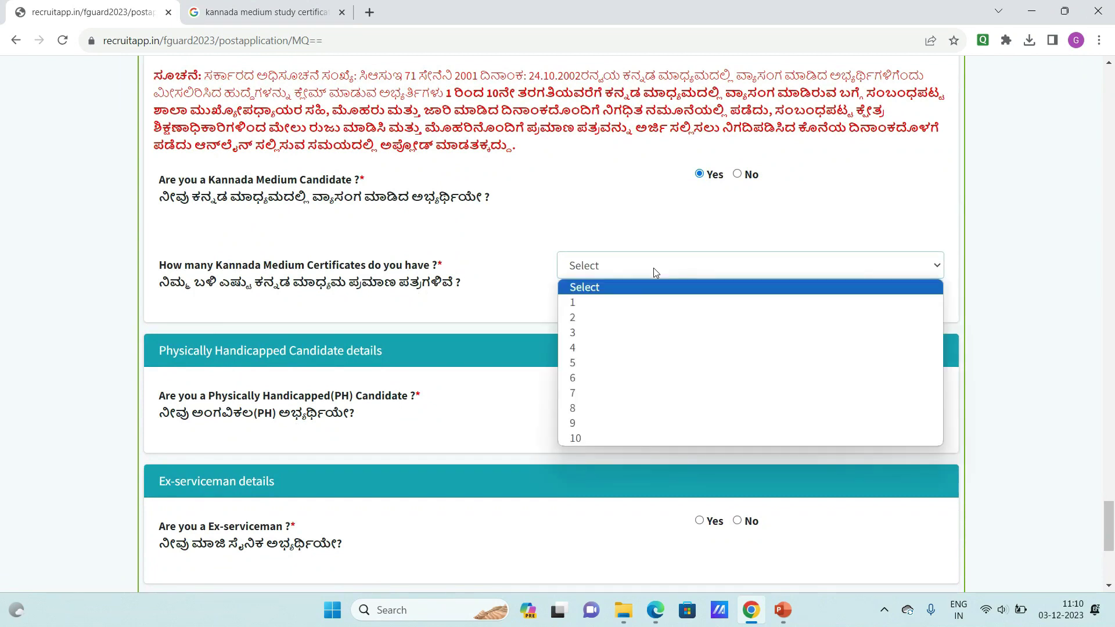
{"action": "left_click", "coordinate": [616, 317]}
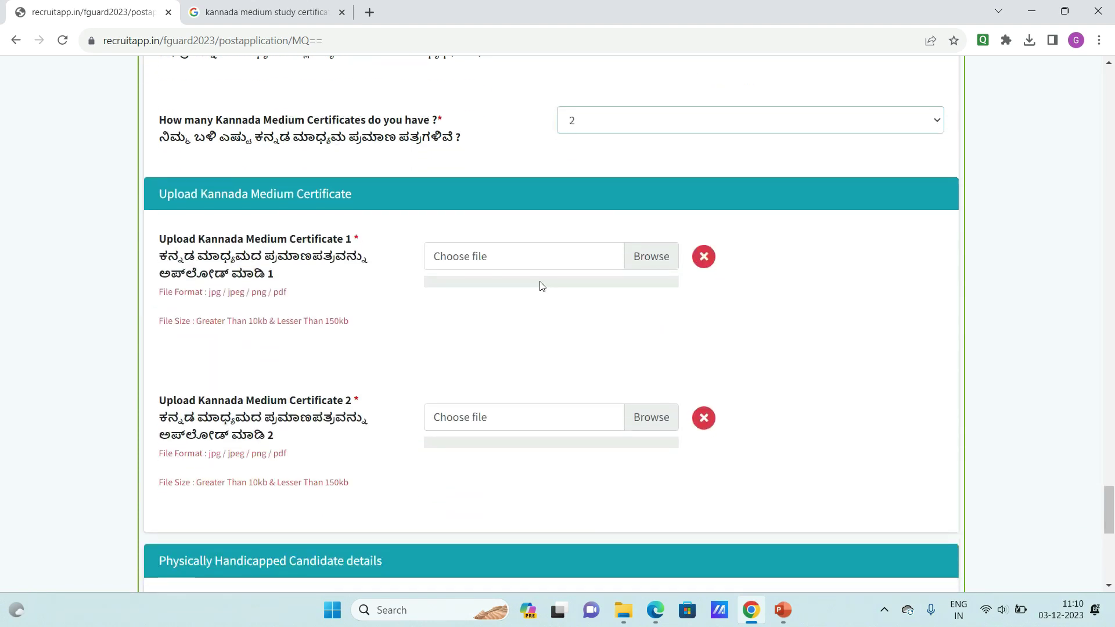
- Upload kaanadz.jpeg as Kannada Medium Certificate 1 and dismiss the success alert
{"action": "left_click", "coordinate": [505, 262]}
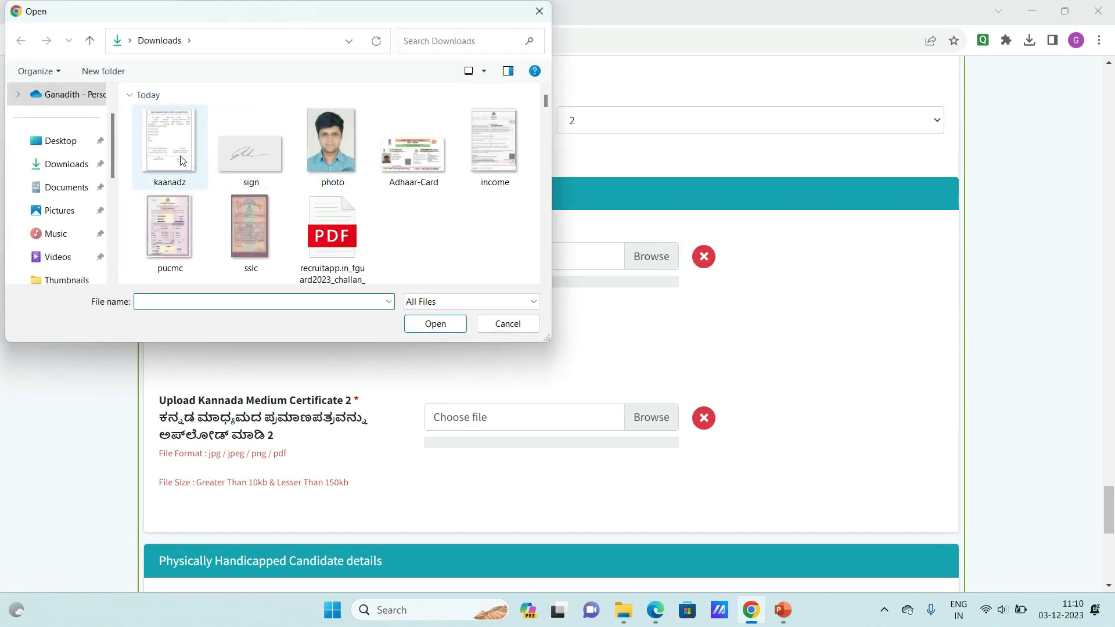
{"action": "left_click", "coordinate": [169, 145]}
{"action": "left_click", "coordinate": [440, 327]}
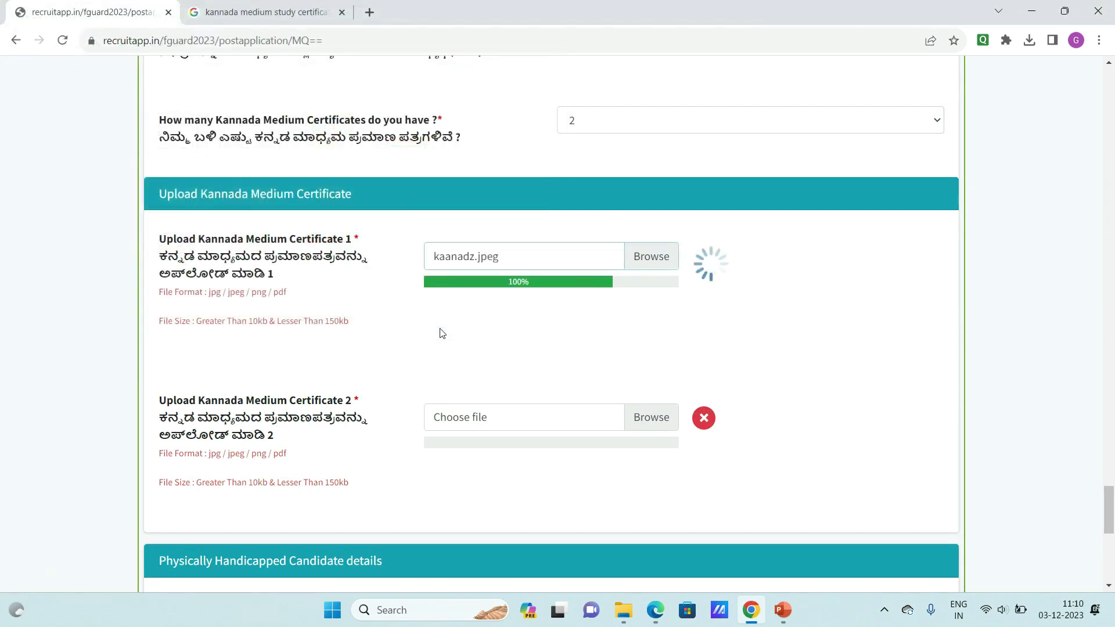
{"action": "left_click", "coordinate": [695, 119]}
- Upload kaanadz.jpeg as Kannada Medium Certificate 2 and dismiss the success alert
{"action": "scroll", "coordinate": [693, 118], "scroll_direction": "down", "scroll_amount": 1}
{"action": "scroll", "coordinate": [695, 122], "scroll_direction": "down", "scroll_amount": 1}
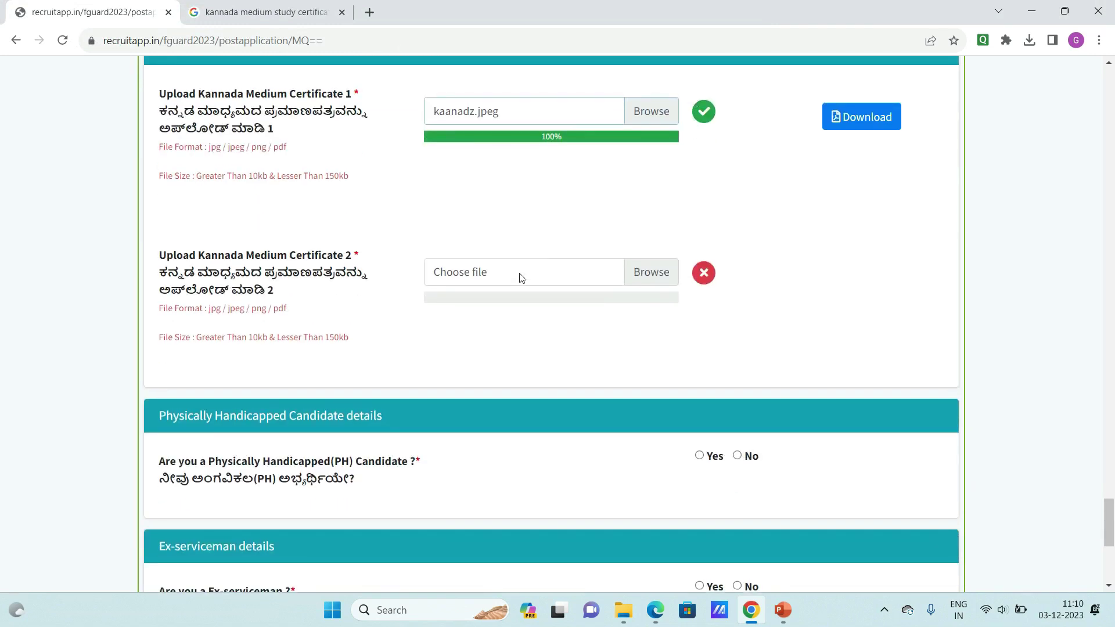
{"action": "left_click", "coordinate": [477, 278]}
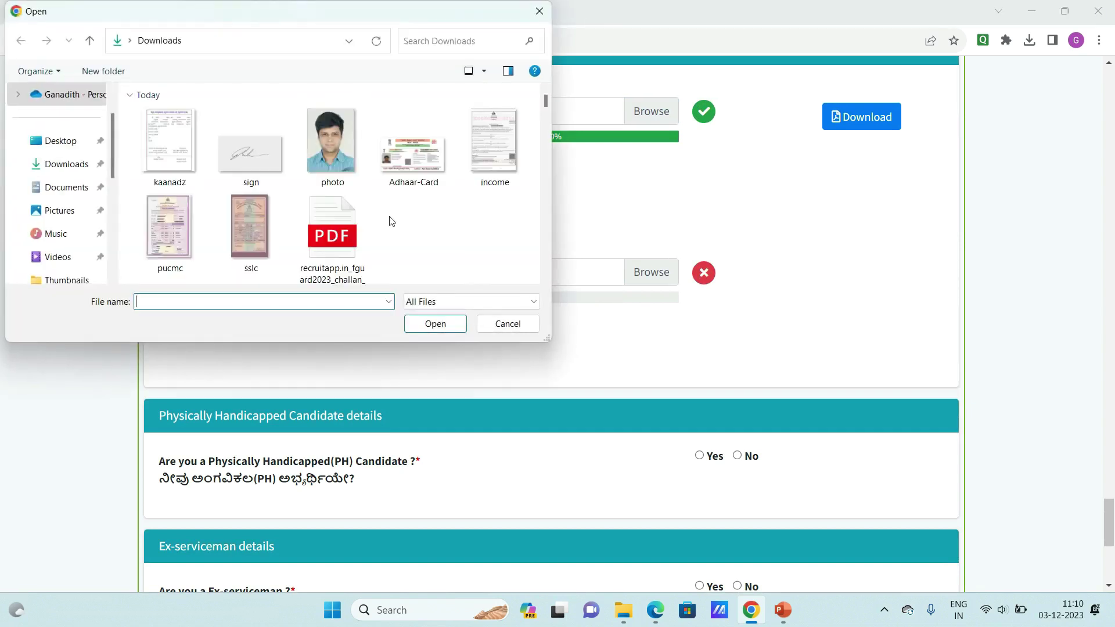
{"action": "left_click", "coordinate": [435, 323]}
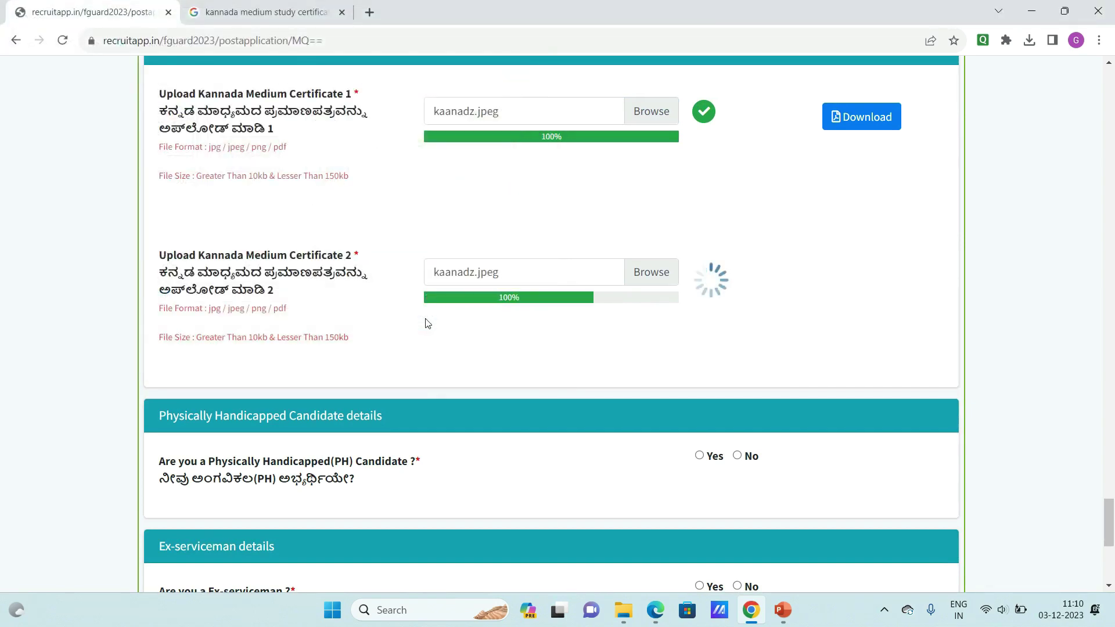
{"action": "left_click", "coordinate": [685, 123]}
{"action": "scroll", "coordinate": [569, 296], "scroll_direction": "down", "scroll_amount": 3}
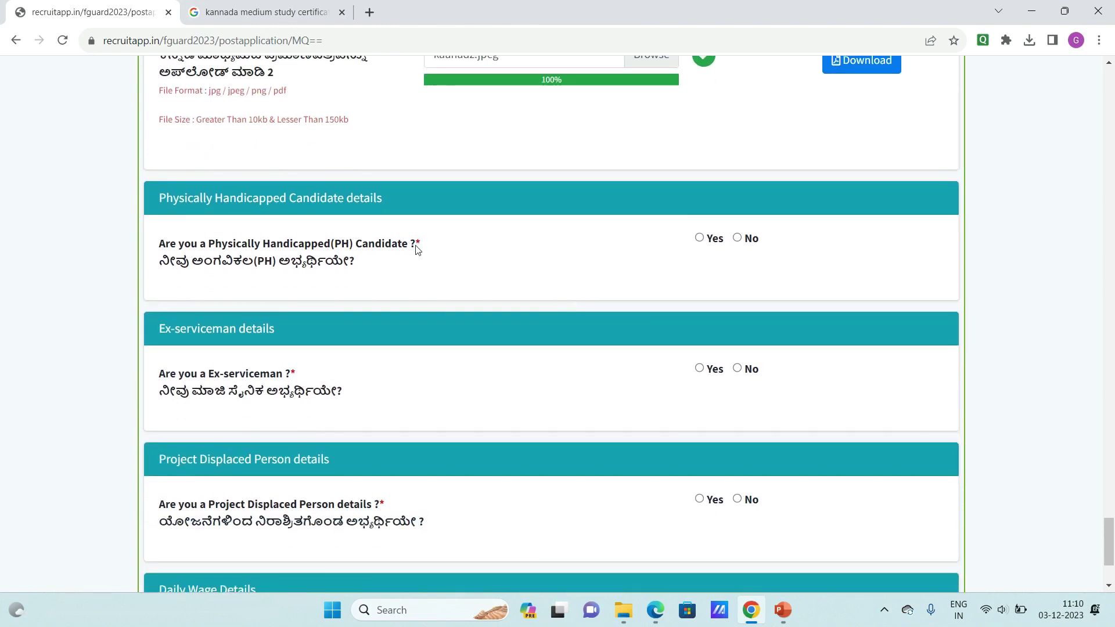